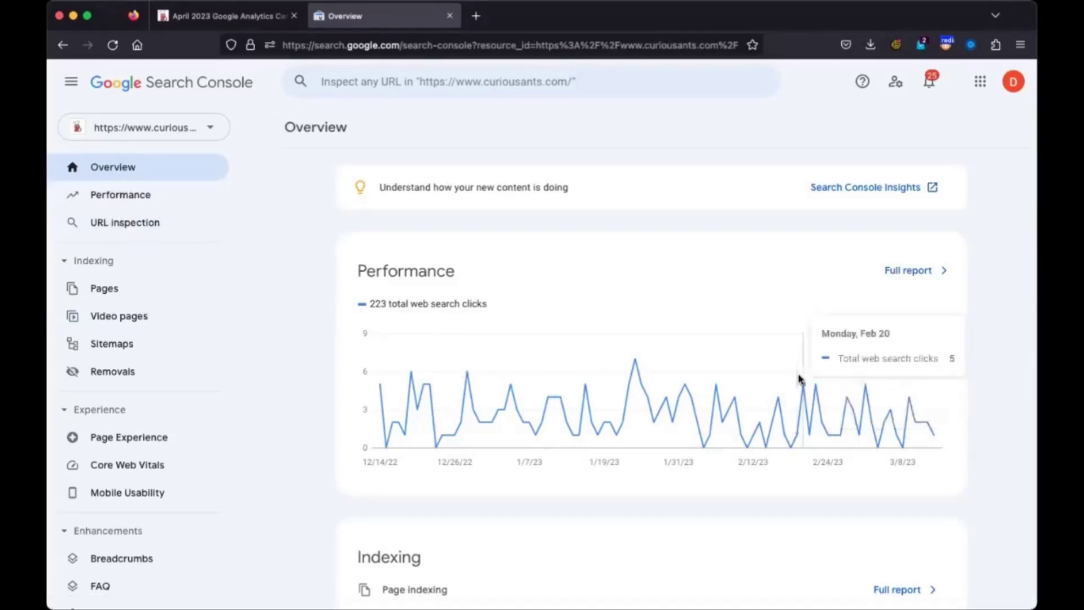
Step: Open the full Page indexing report and review its 318 not-indexed and 115 indexed pages
scroll(802, 384, down, 3)
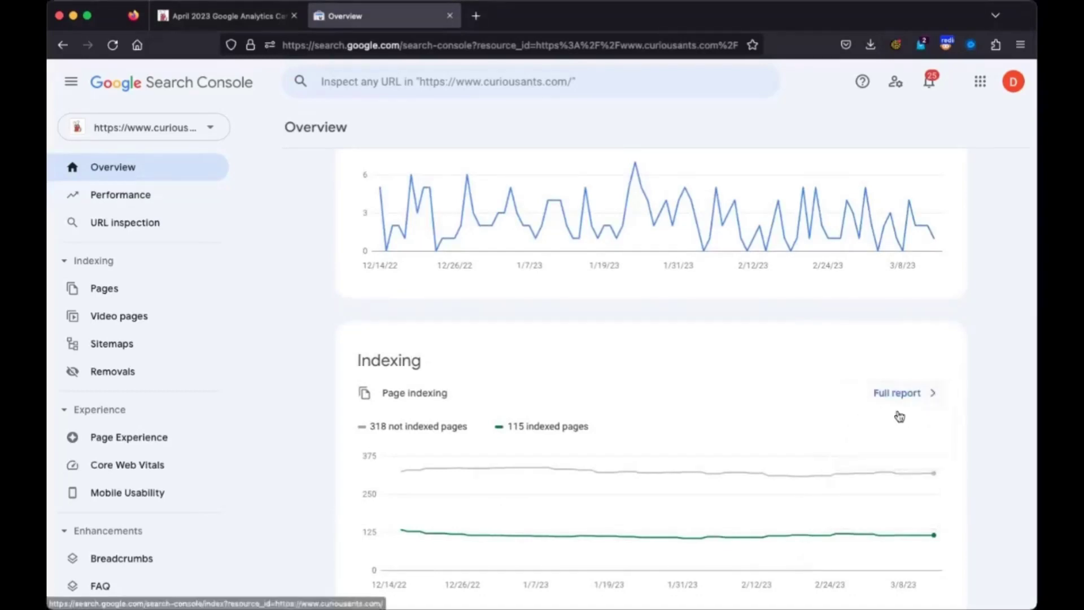
click(899, 392)
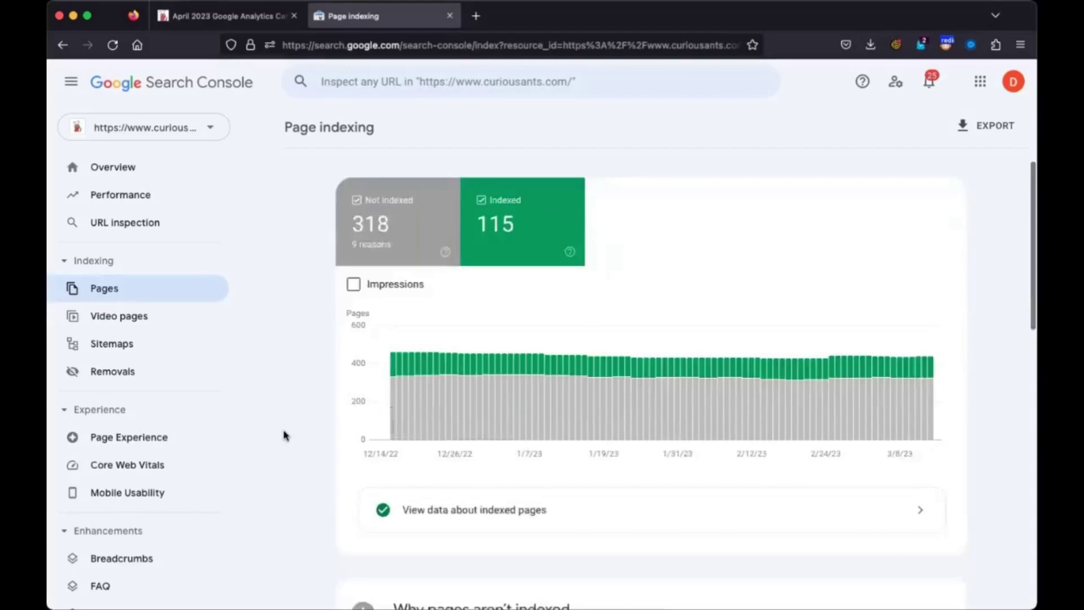
scroll(284, 435, down, 5)
scroll(284, 435, down, 3)
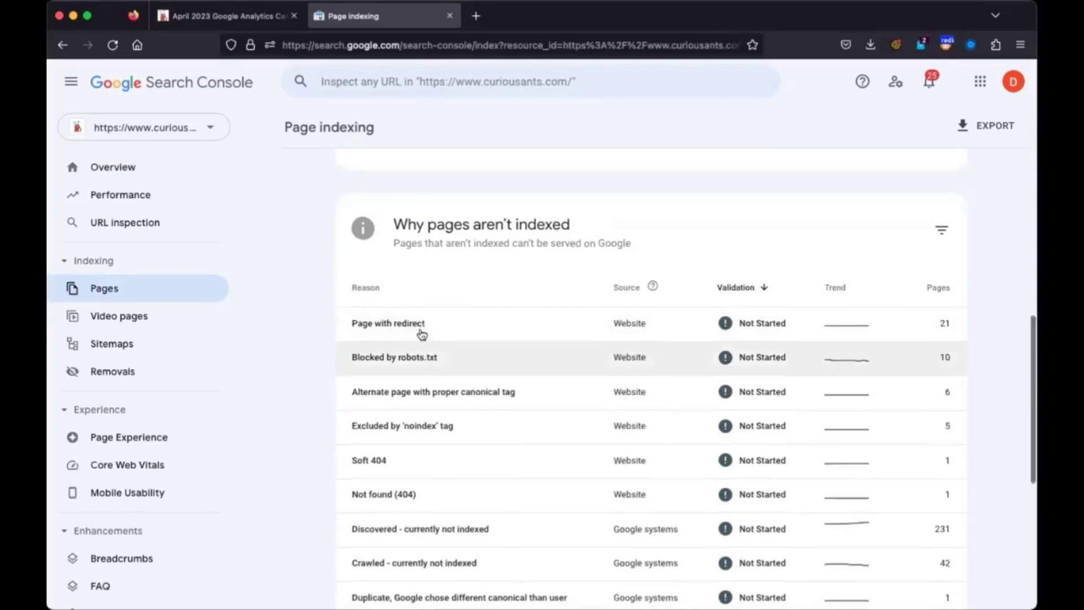
scroll(322, 368, down, 3)
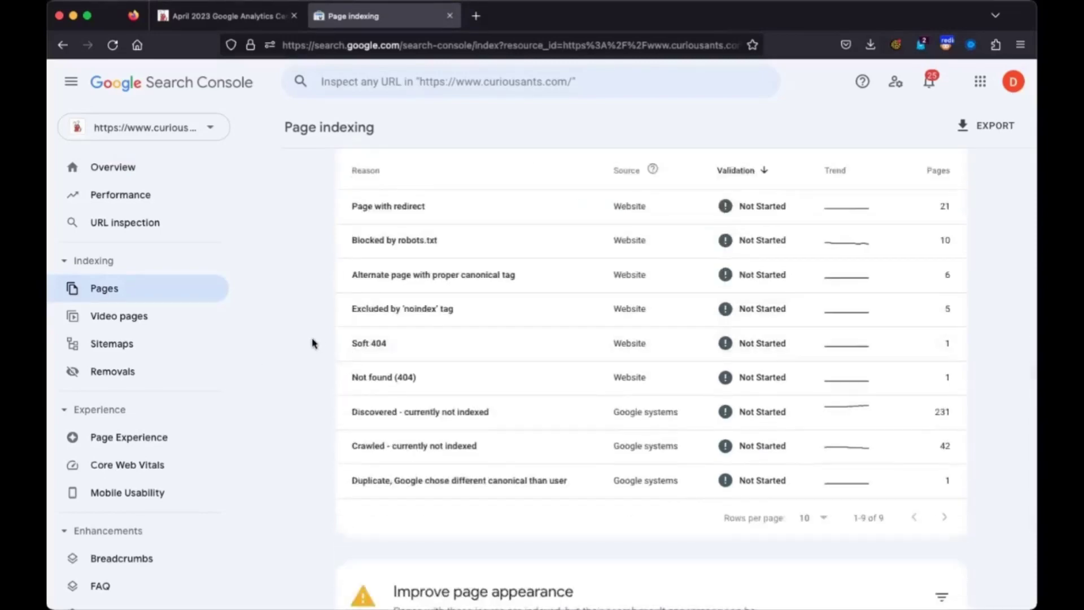
scroll(300, 352, up, 2)
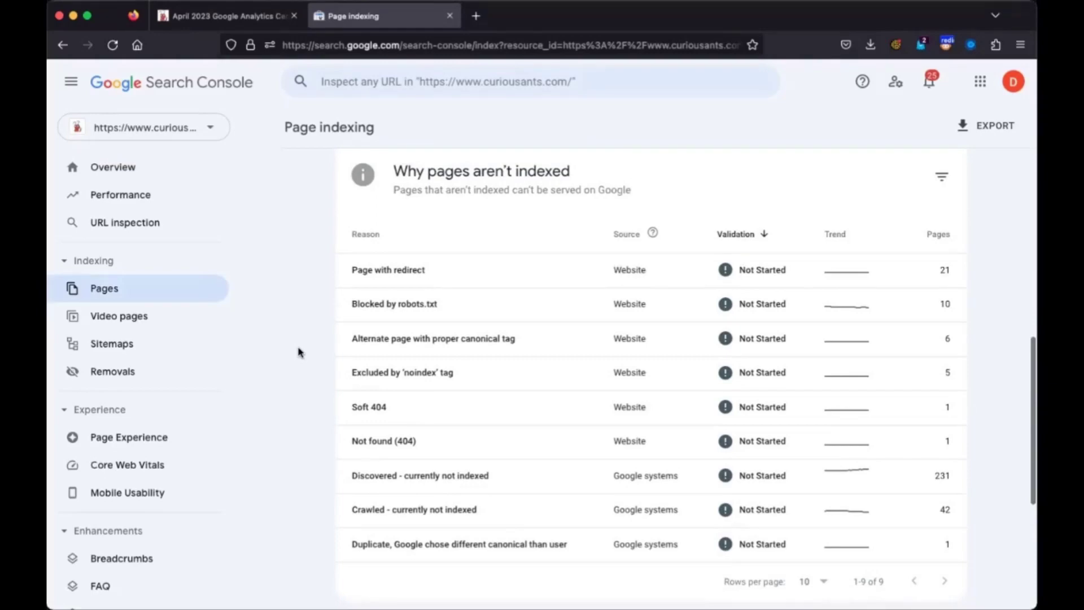
scroll(300, 353, up, 5)
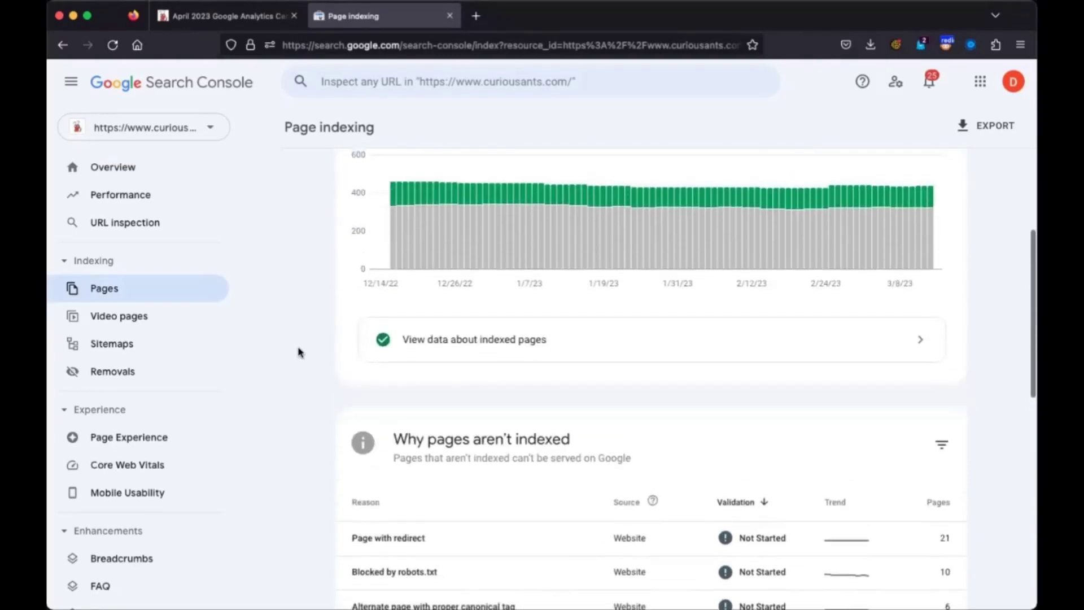
scroll(300, 352, down, 3)
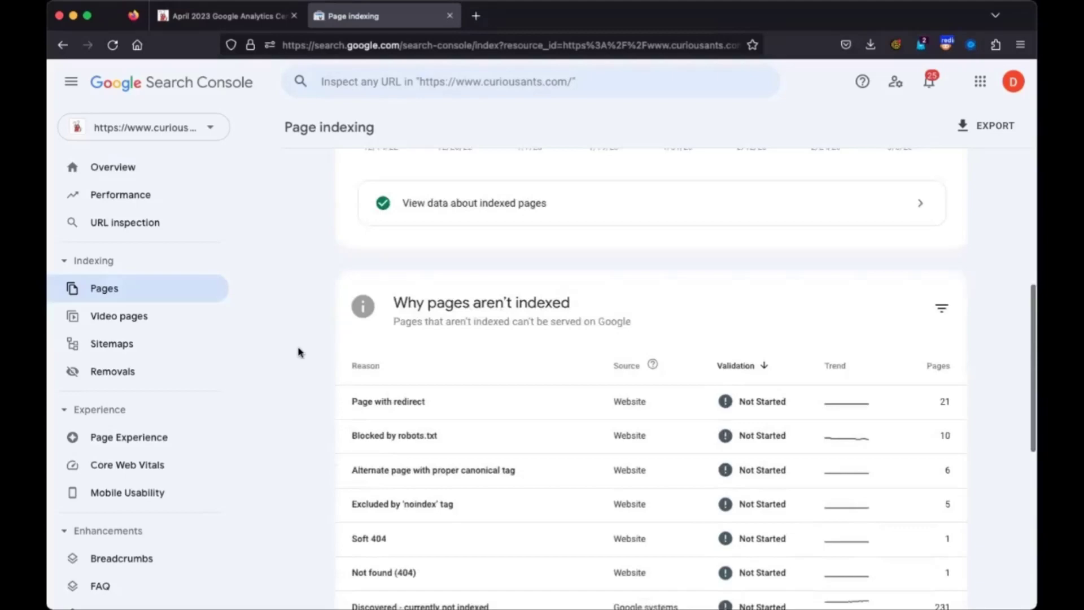
scroll(299, 352, up, 6)
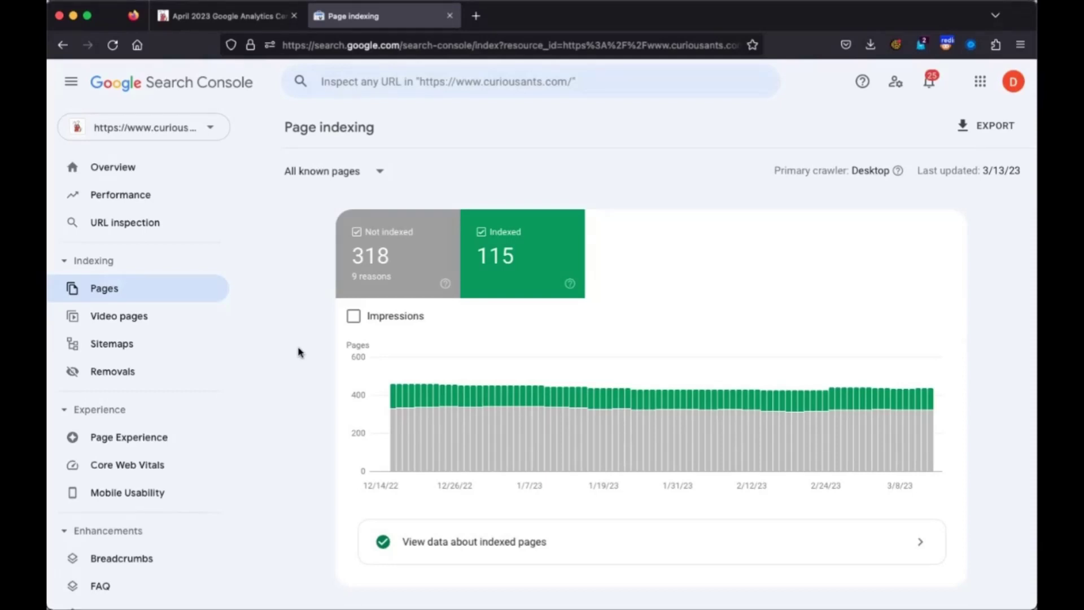
scroll(298, 353, down, 5)
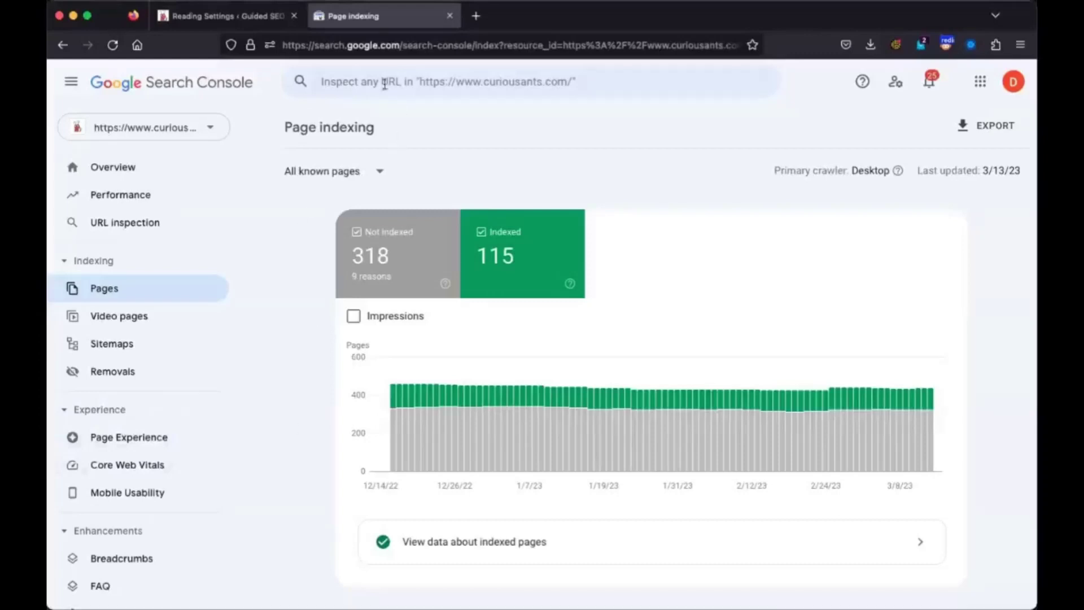
Step: Inspect the wp-admin/options-reading.php address copied from the site's Reading Settings page
click(367, 83)
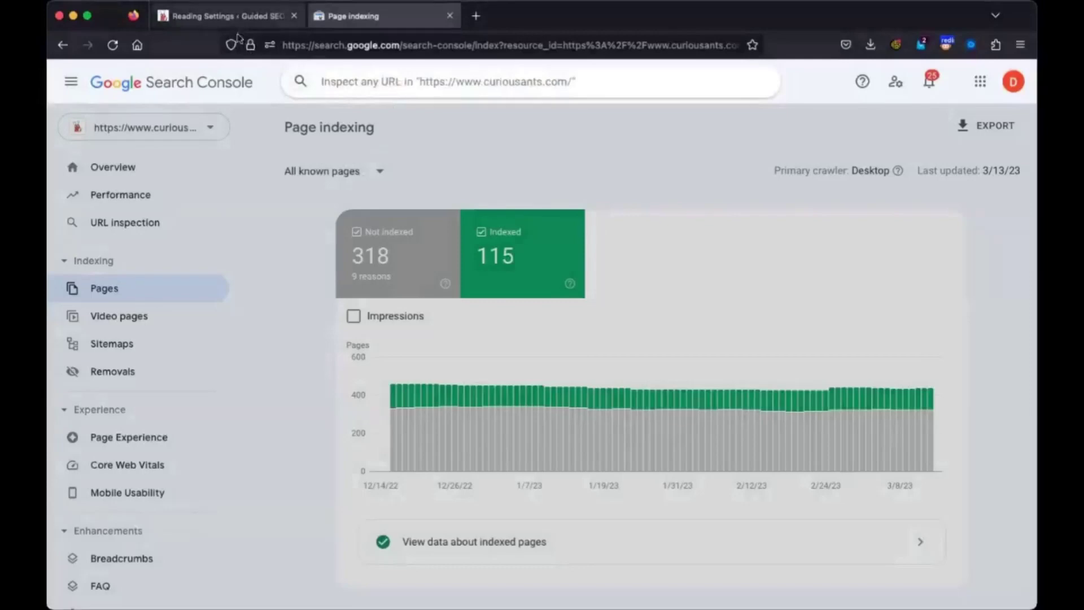
click(235, 16)
click(366, 45)
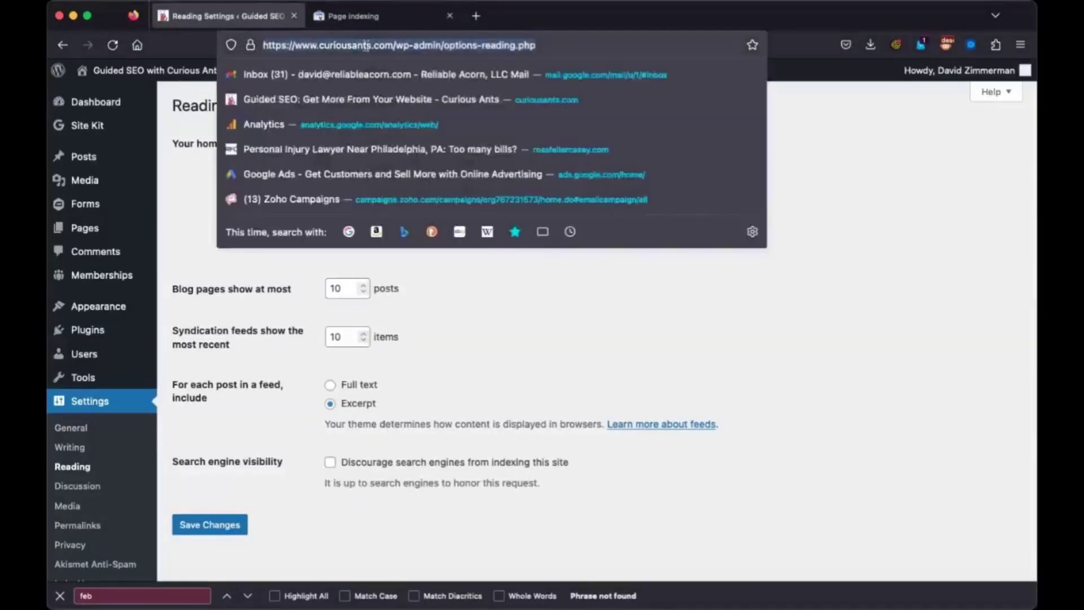
key(ctrl+c)
click(353, 16)
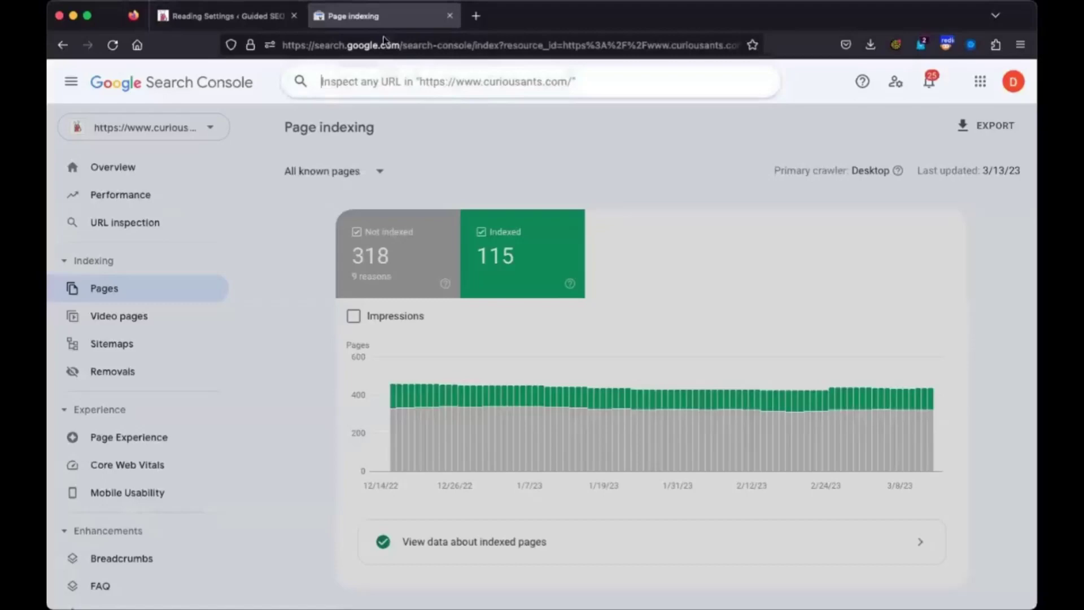
click(405, 82)
key(ctrl+v)
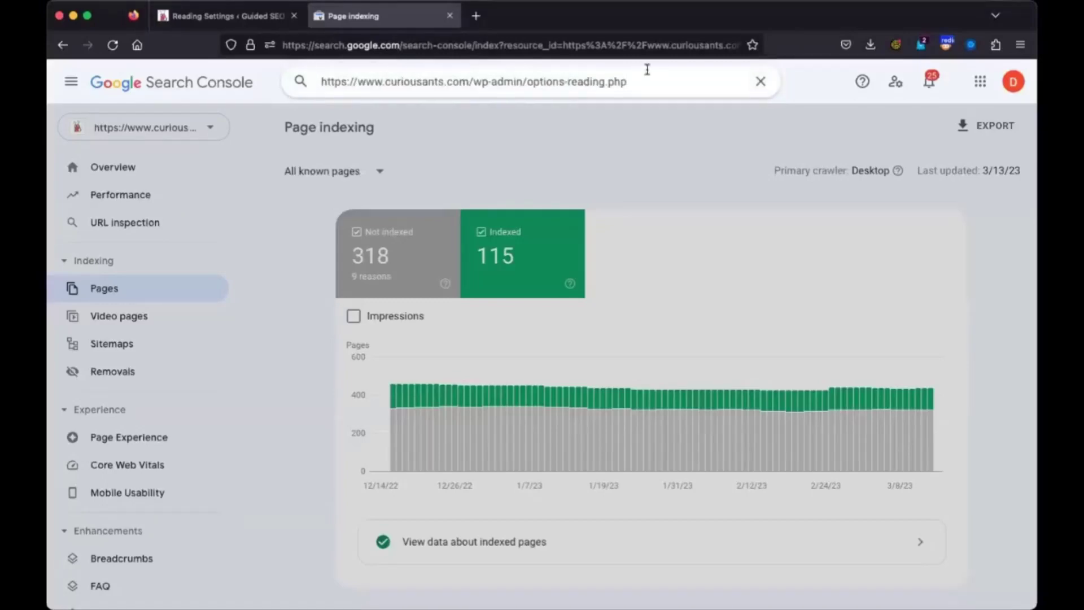
key(Return)
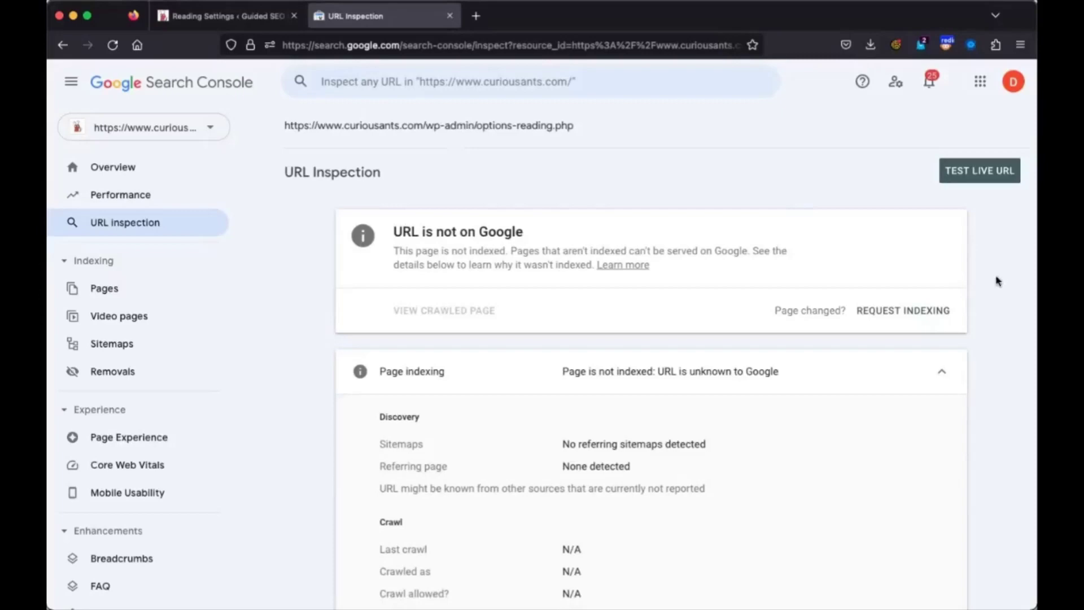
Step: Review the page indexing details, then scroll back up to the 'URL is not on Google' card
scroll(995, 278, down, 2)
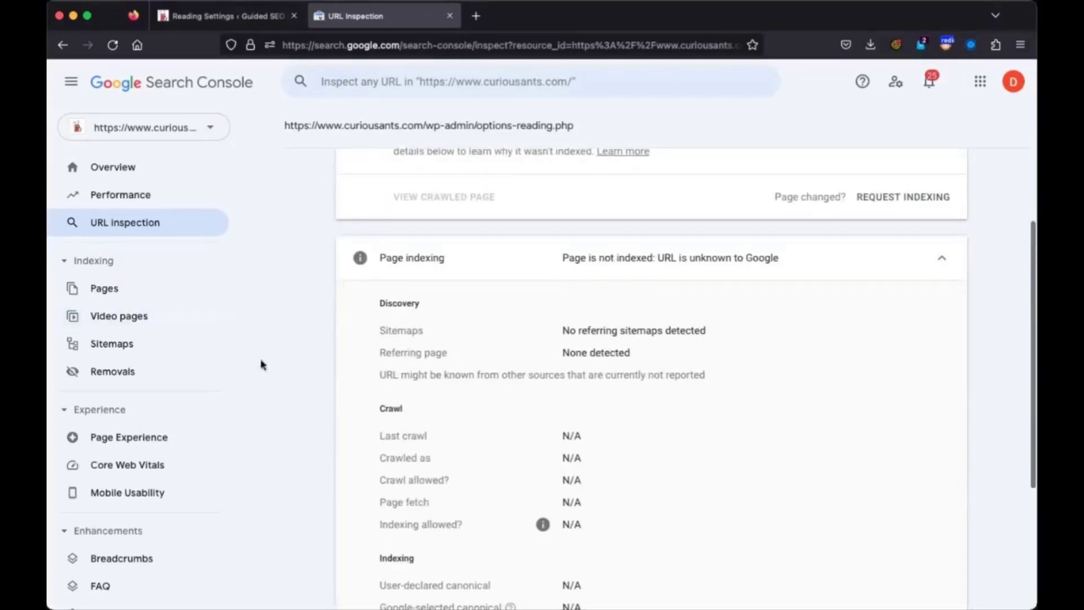
click(617, 275)
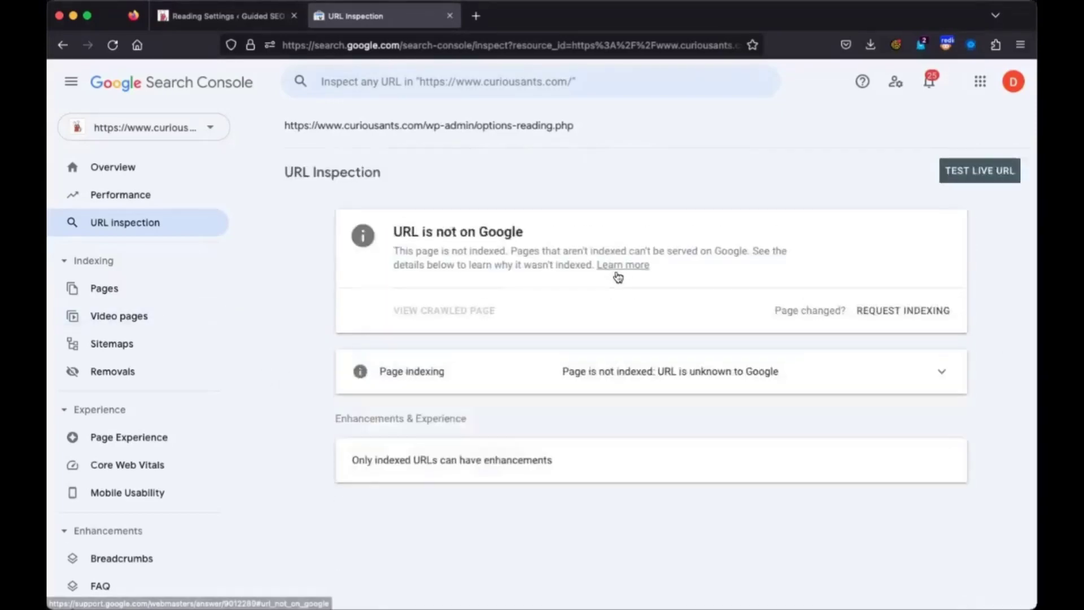
click(634, 383)
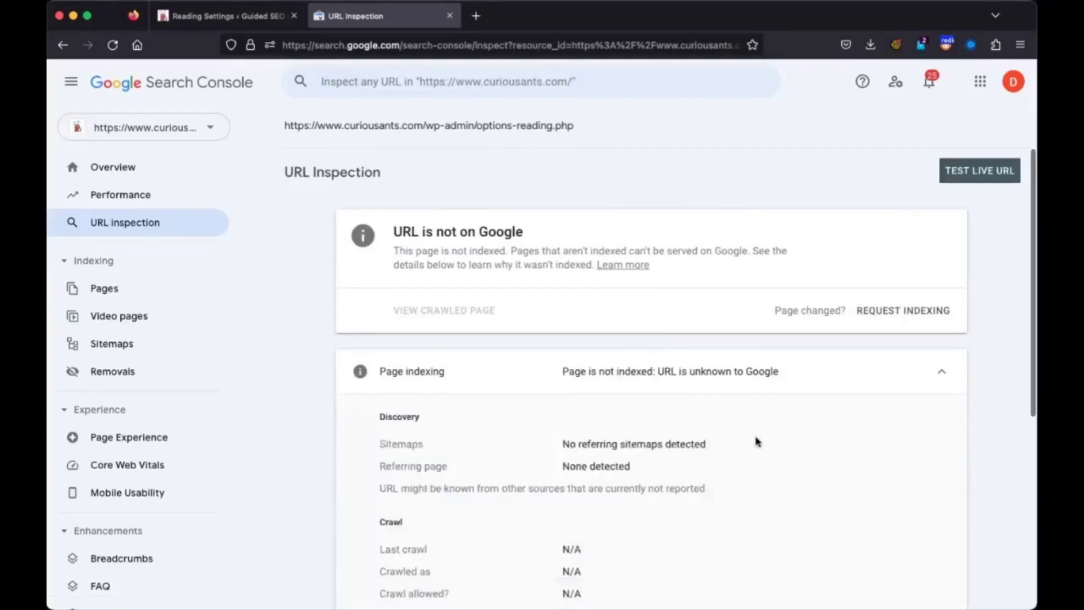
scroll(757, 442, down, 5)
scroll(646, 370, up, 3)
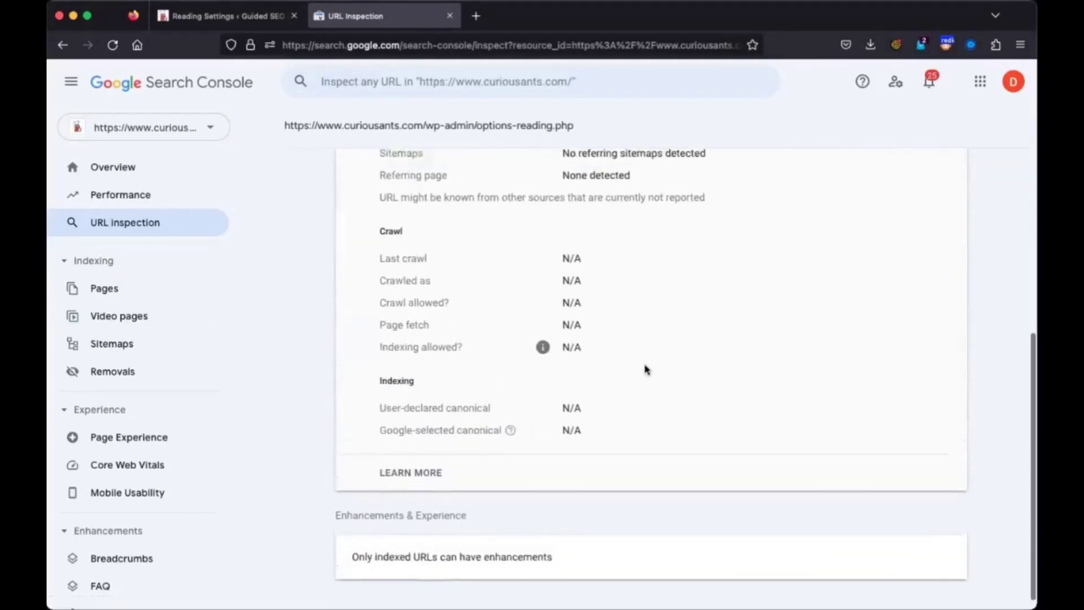
scroll(639, 284, up, 2)
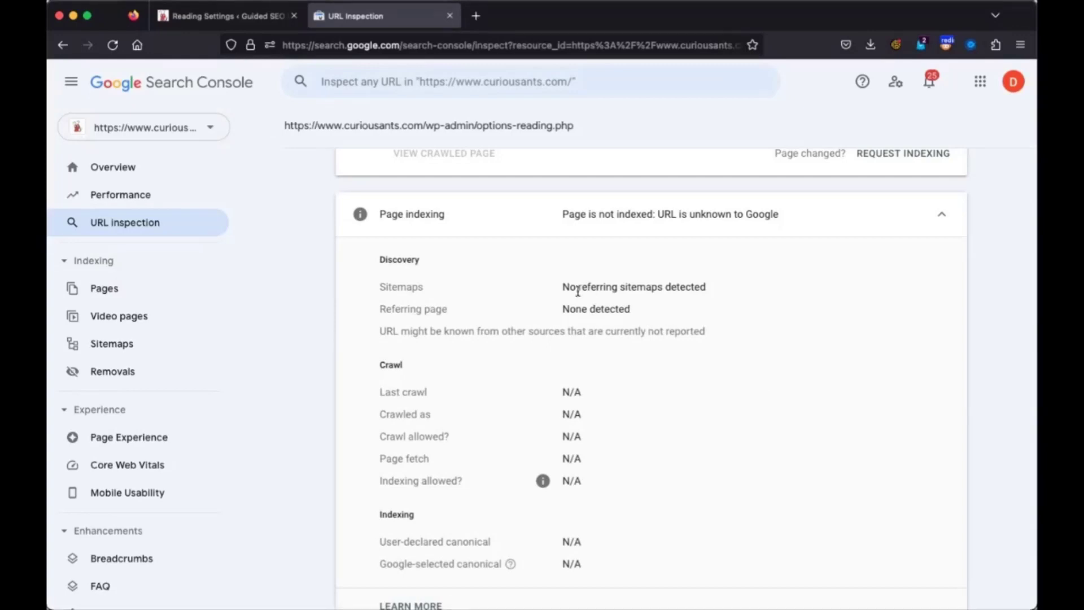
scroll(722, 343, up, 2)
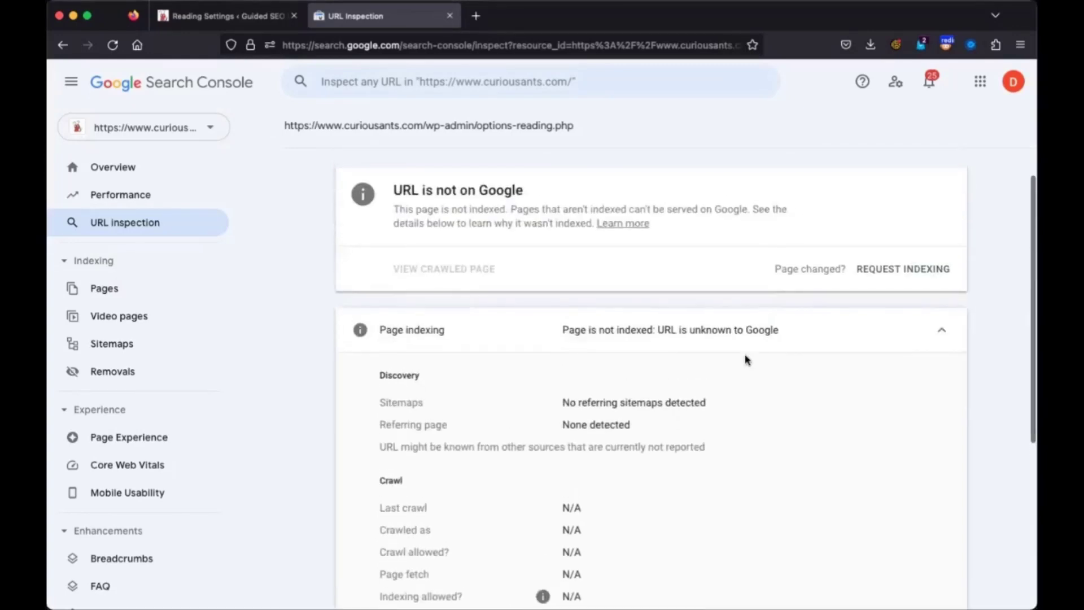
scroll(746, 359, up, 1)
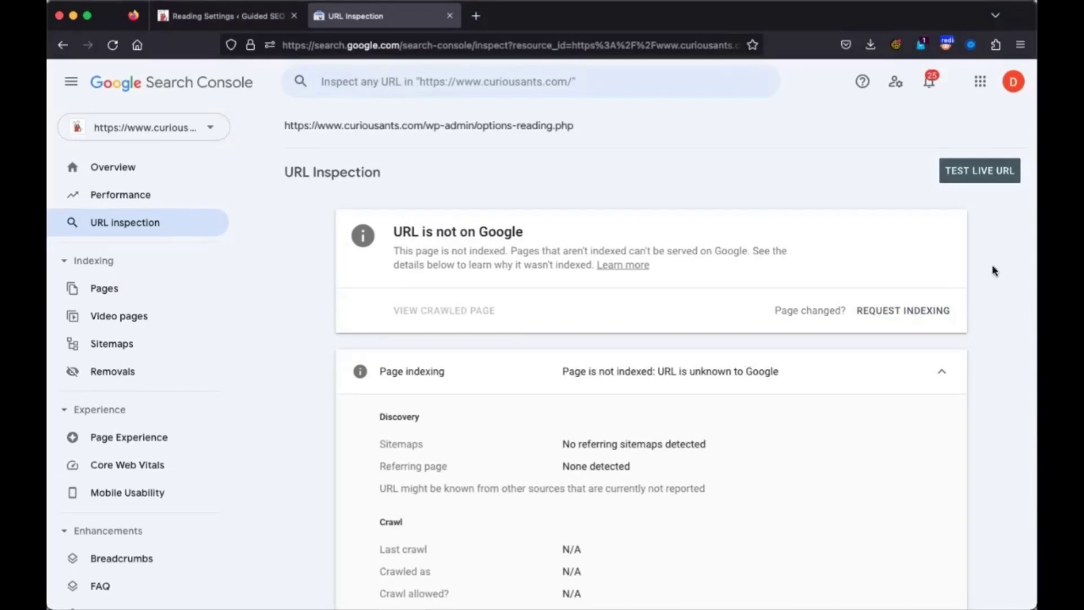
Step: Live-test the page, review its robots.txt block, and open the 'certain conditions' help link
click(982, 176)
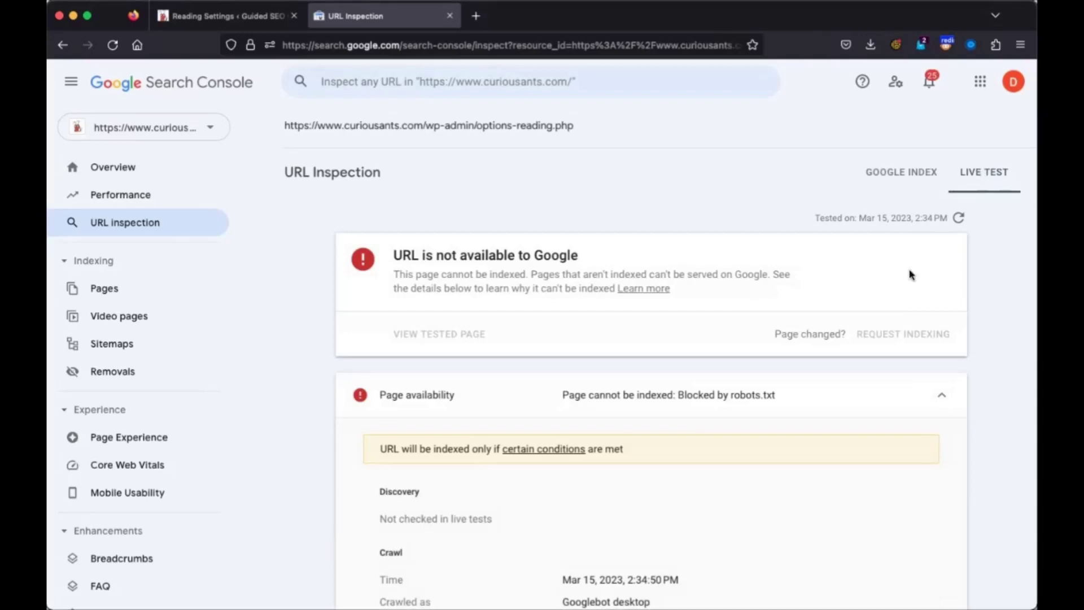
scroll(738, 404, down, 1)
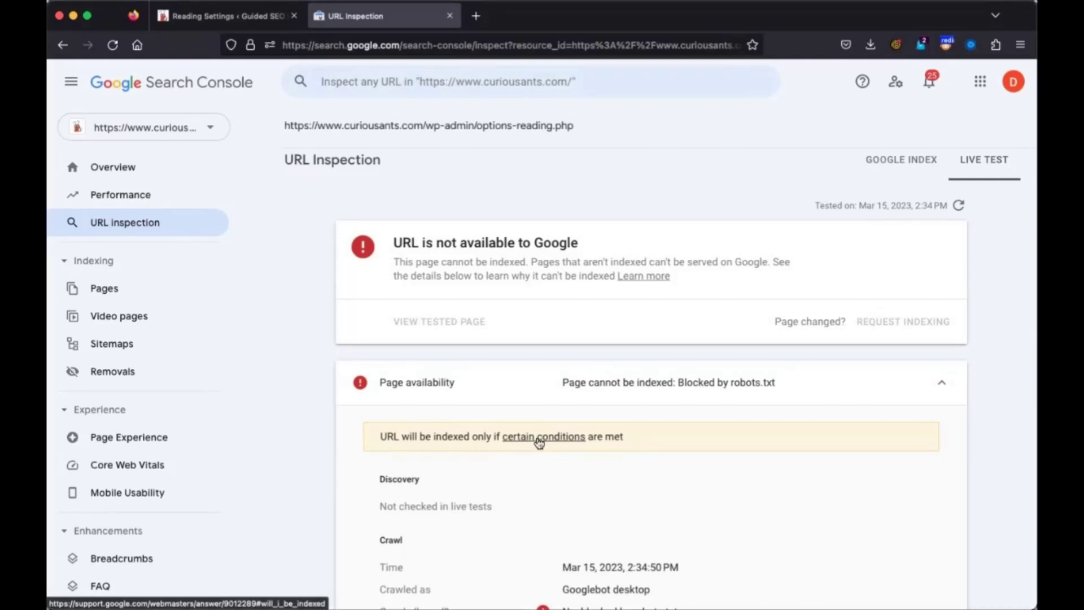
scroll(693, 459, down, 2)
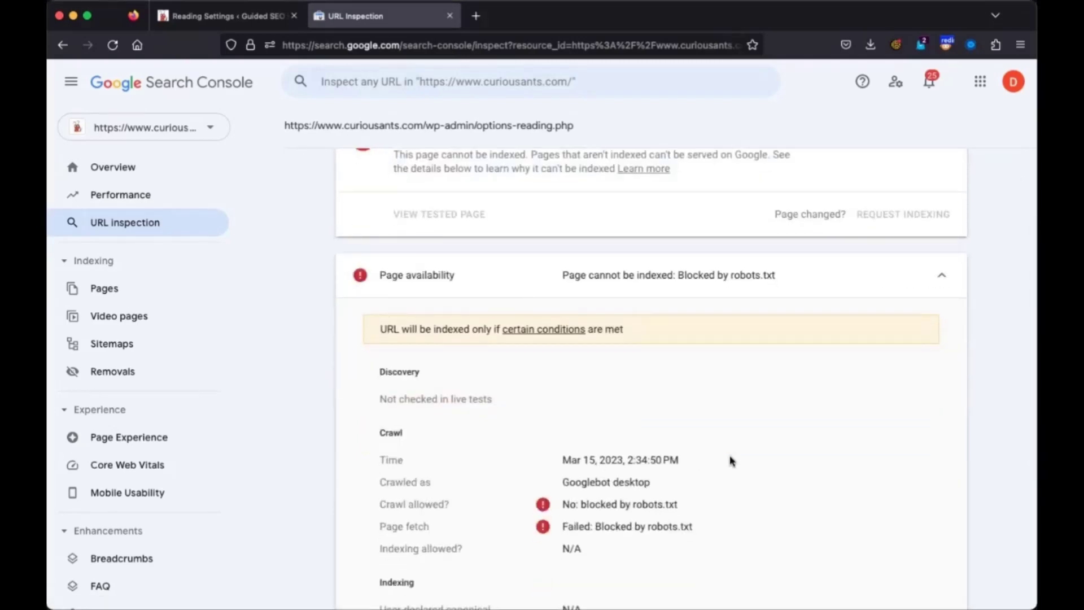
scroll(730, 460, up, 1)
scroll(761, 456, down, 1)
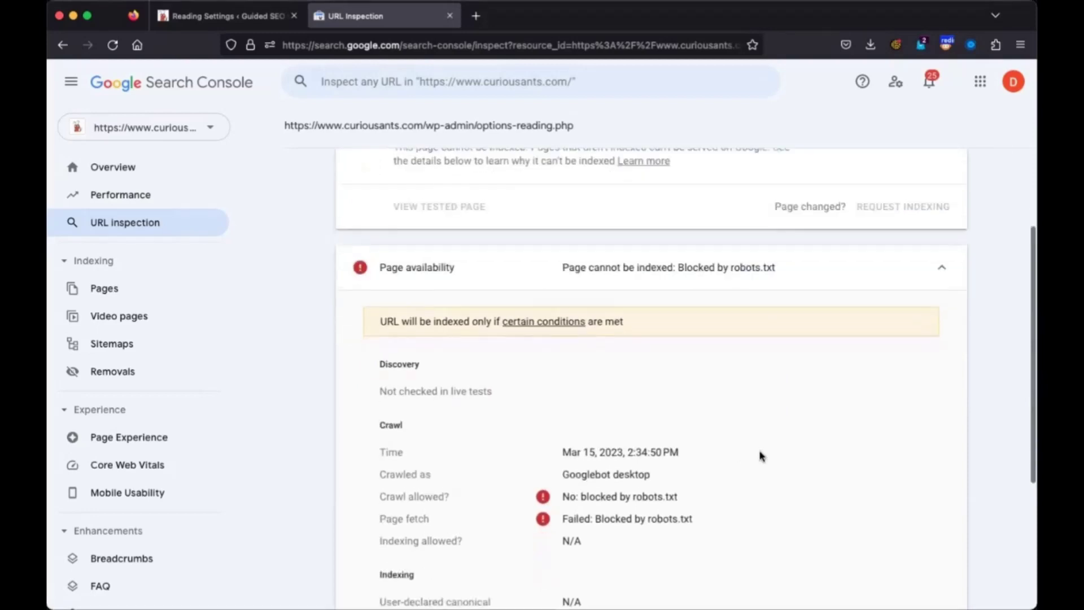
scroll(762, 456, up, 1)
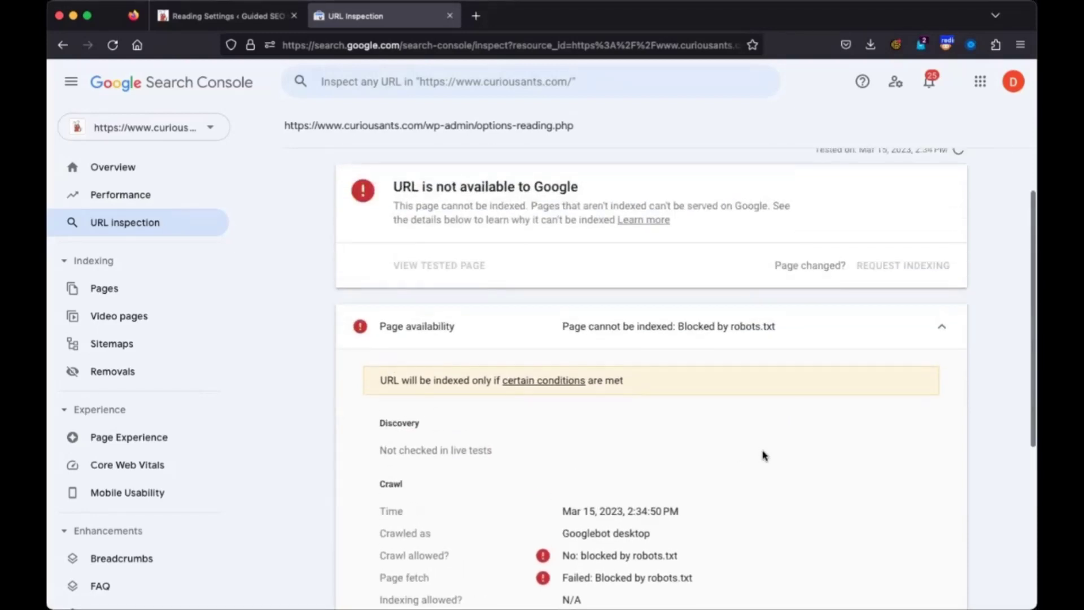
click(542, 381)
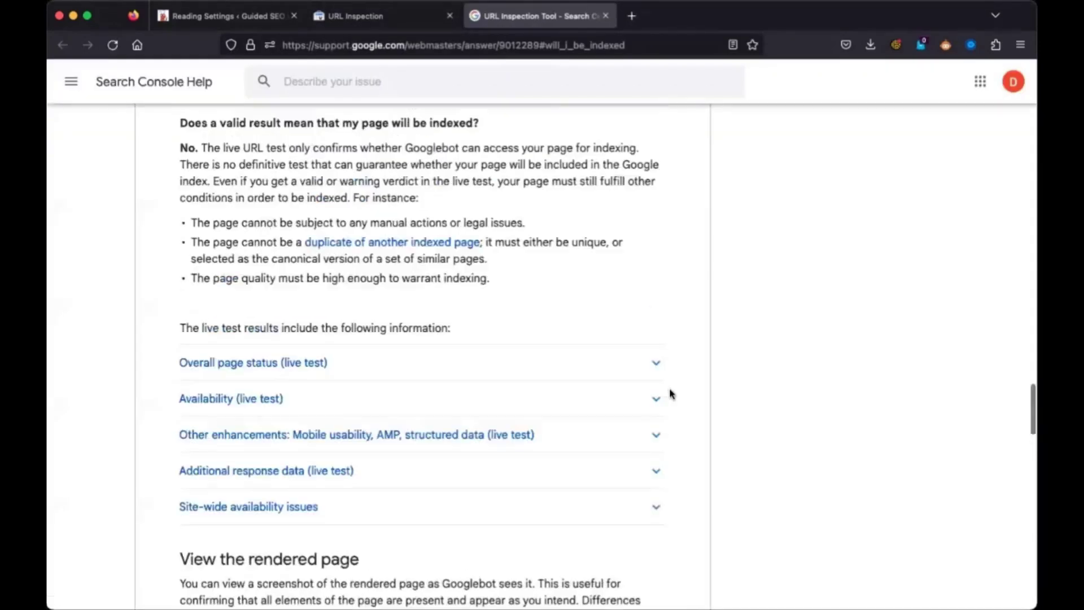
Step: Read the URL Inspection Tool help article, then go back to the live test results
click(380, 17)
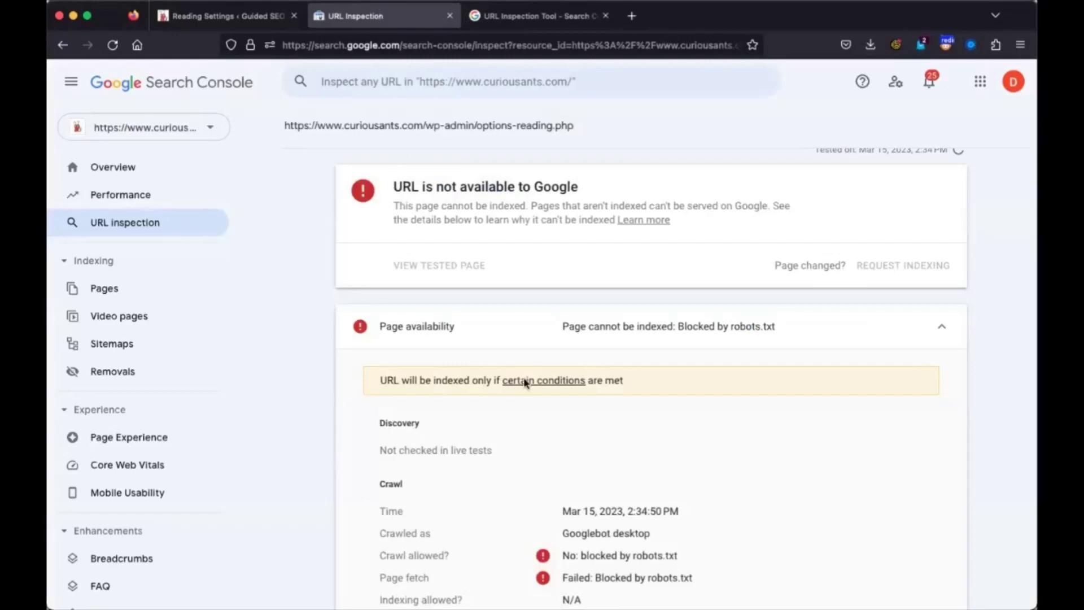
click(528, 15)
scroll(596, 231, up, 10)
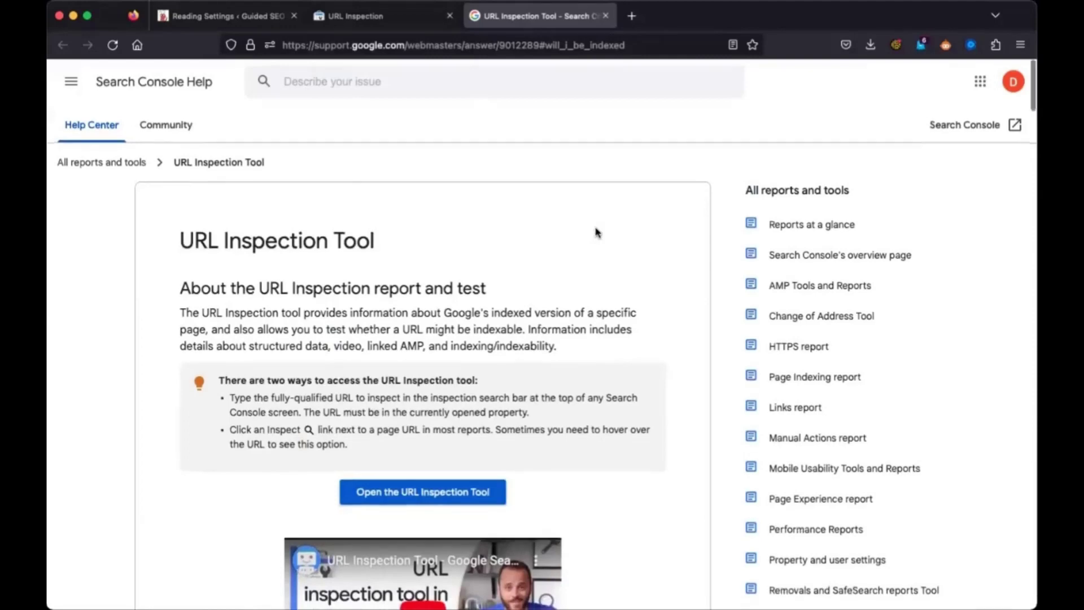
scroll(596, 232, down, 3)
scroll(596, 232, up, 3)
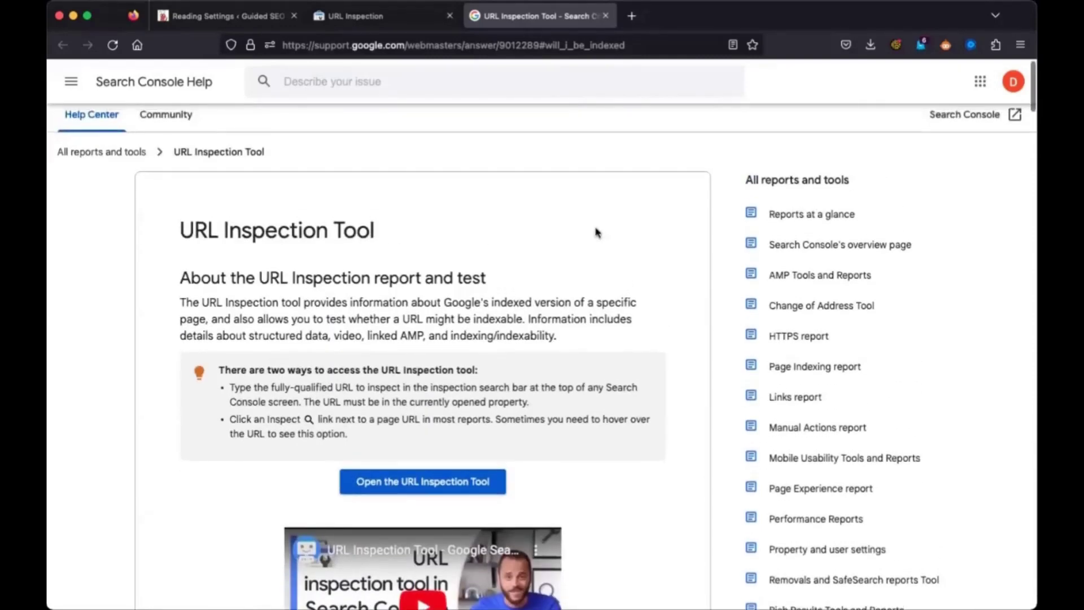
click(358, 19)
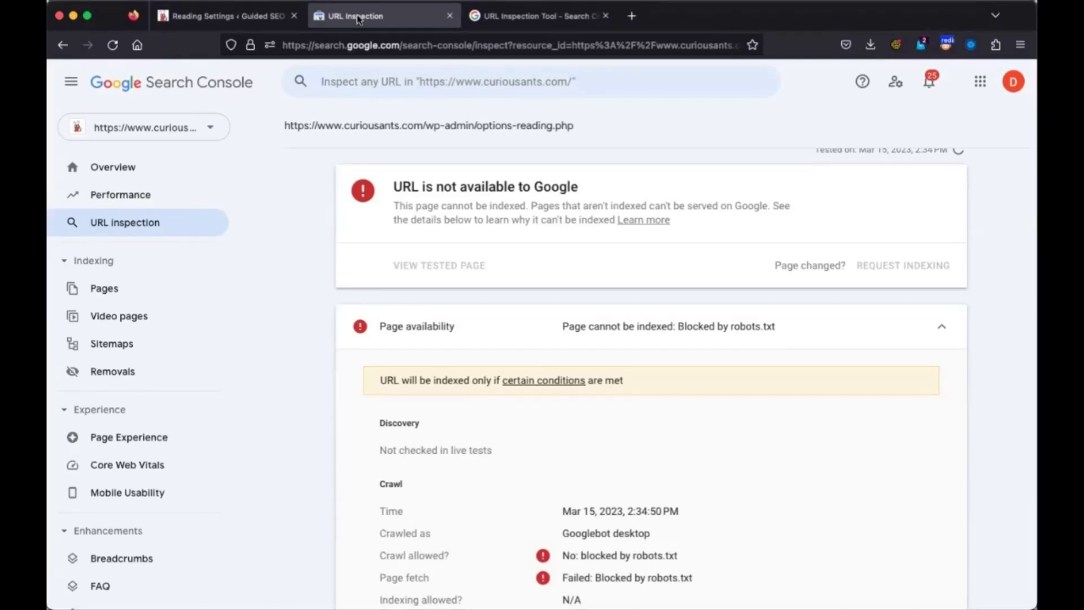
click(431, 85)
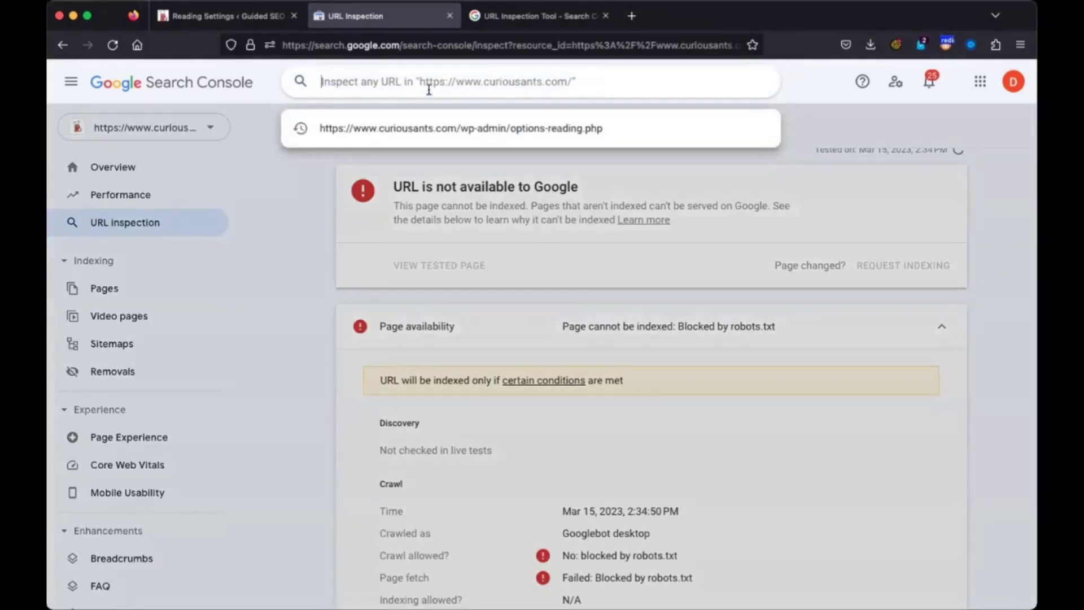
text(https:)
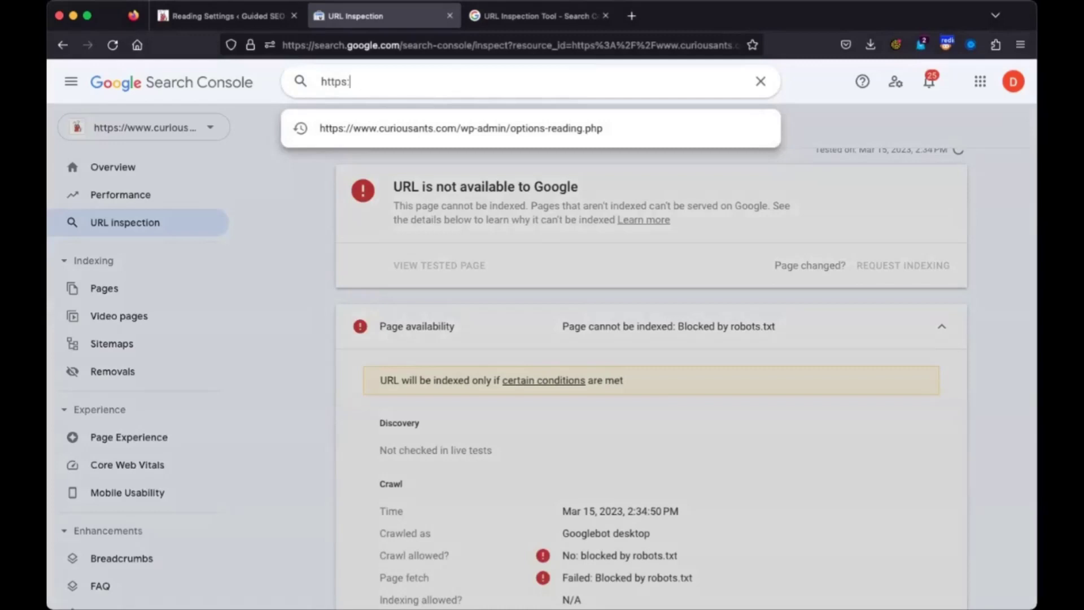
text(//www.curiousants.com)
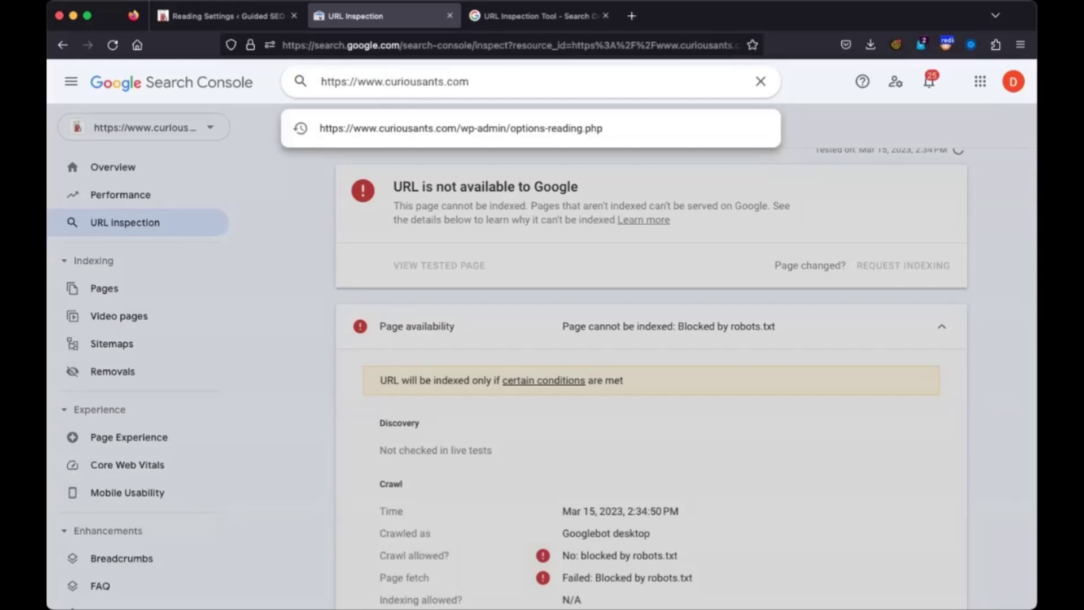
text(/robotx)
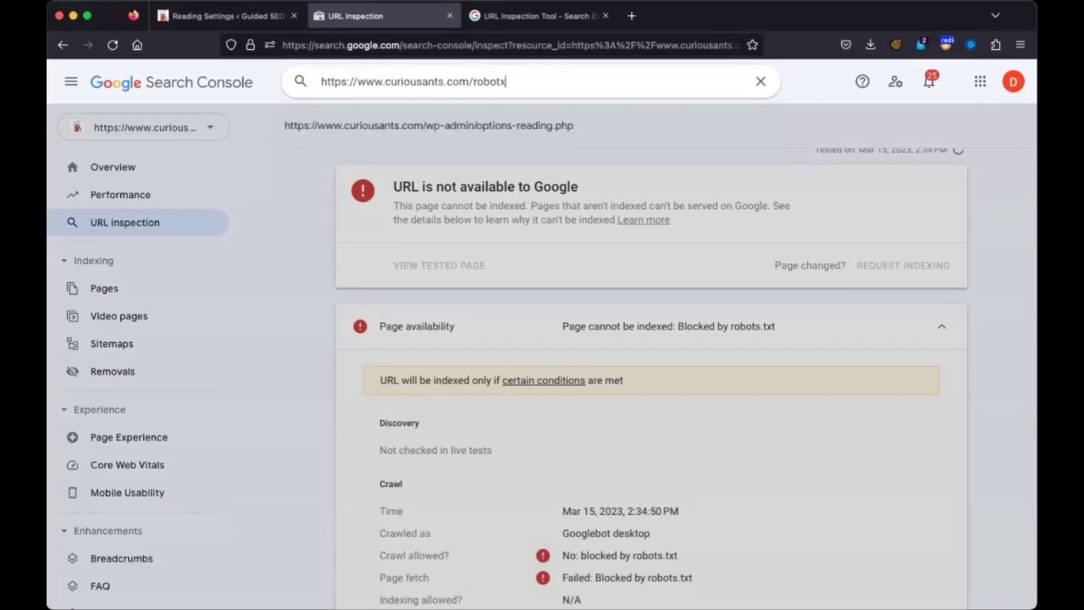
key(BackSpace)
text(s.txt)
key(Return)
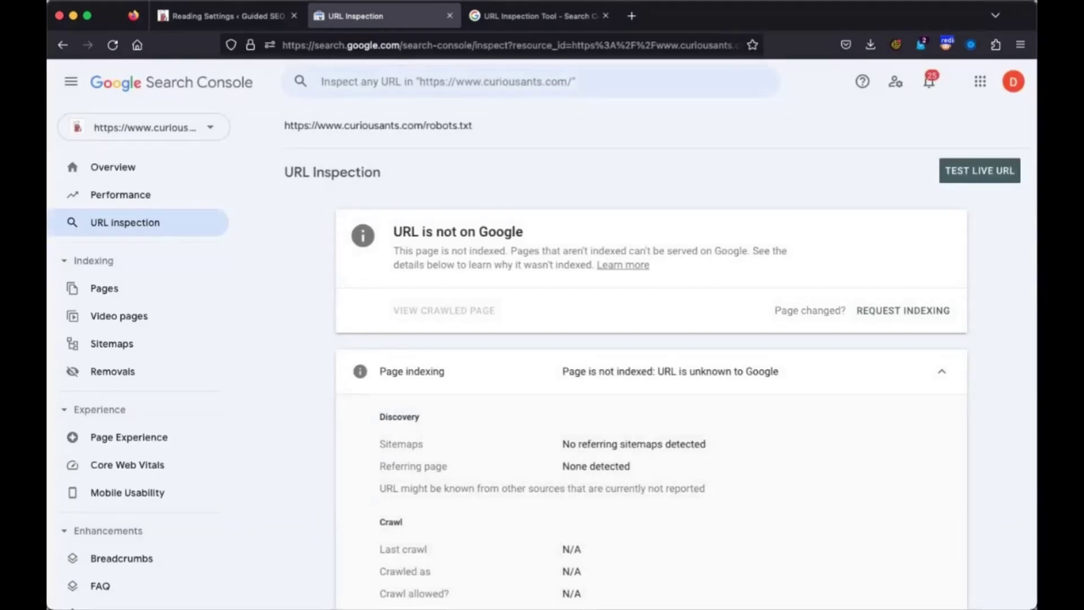
click(992, 172)
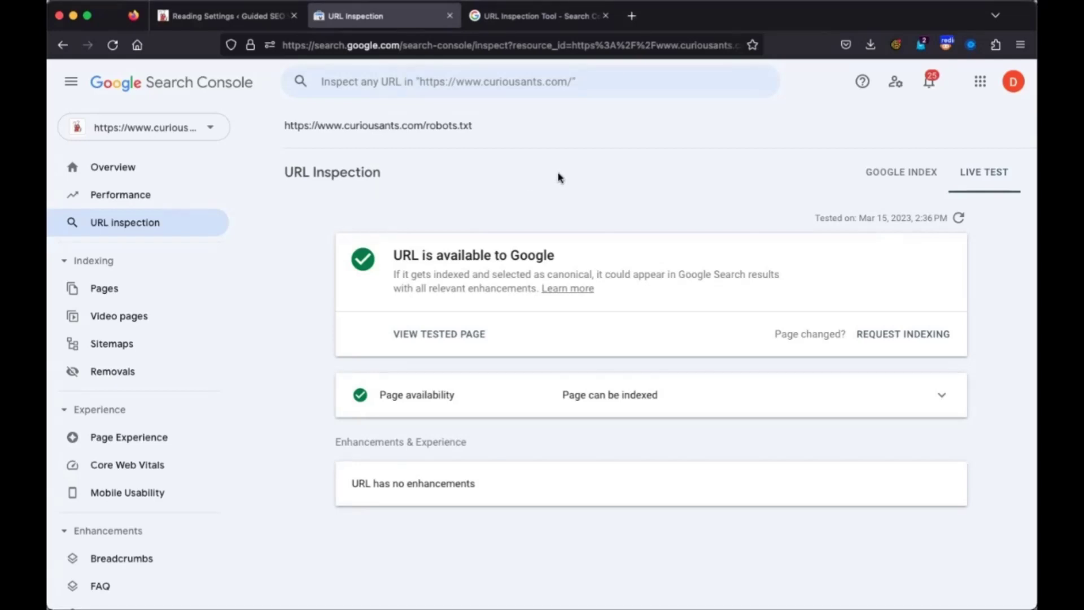
Step: Search for 'google mobile friendly test' in a new browser tab
click(633, 16)
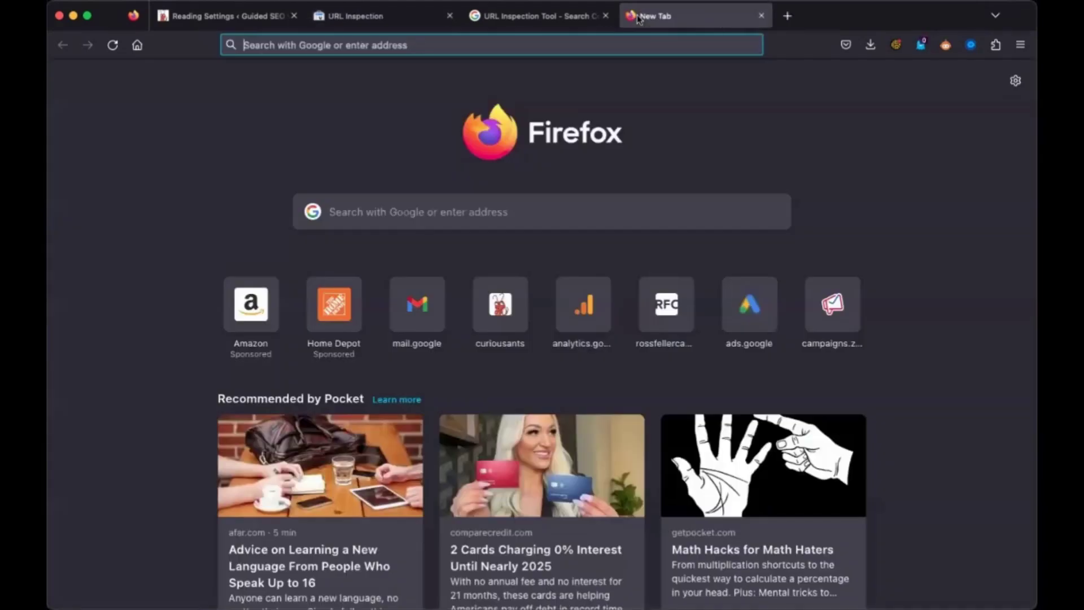
text(google mo)
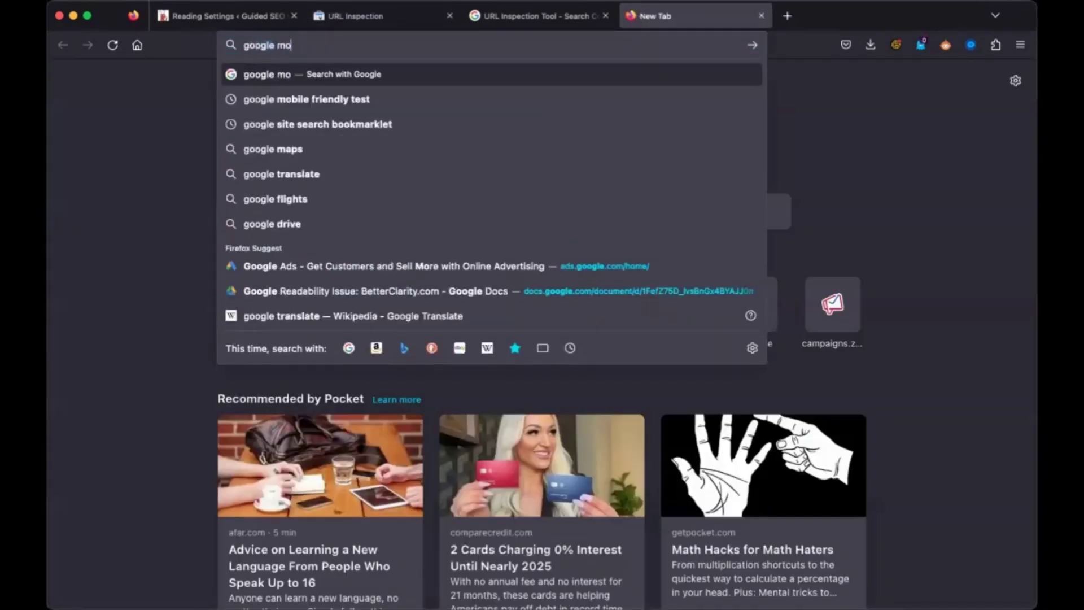
text(bile friend)
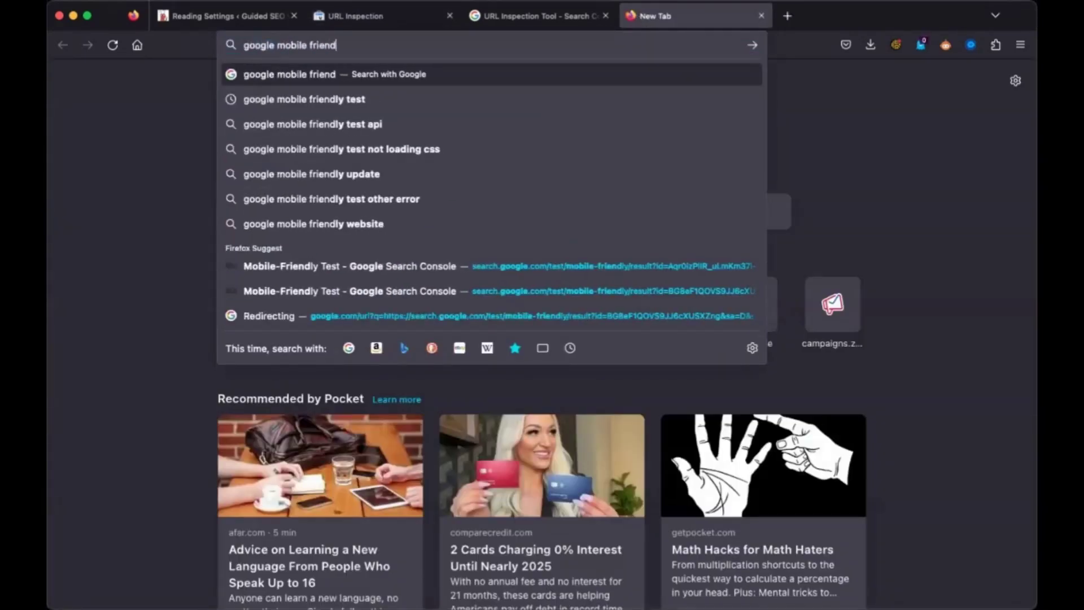
key(Down)
key(Return)
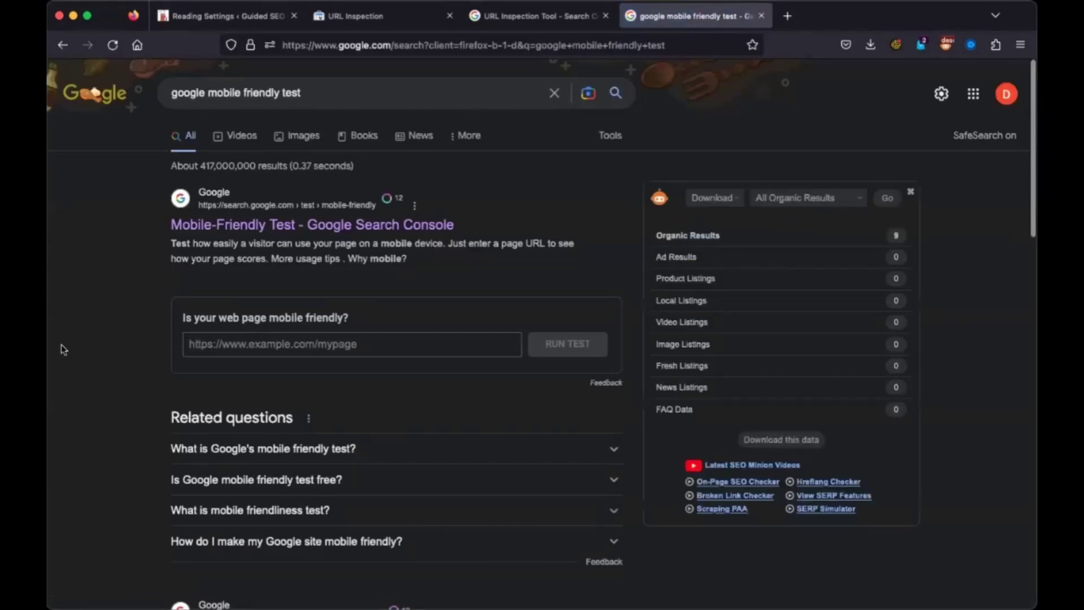
Step: Open the Mobile-Friendly Test tool and copy the site's Membership Account page address
click(310, 227)
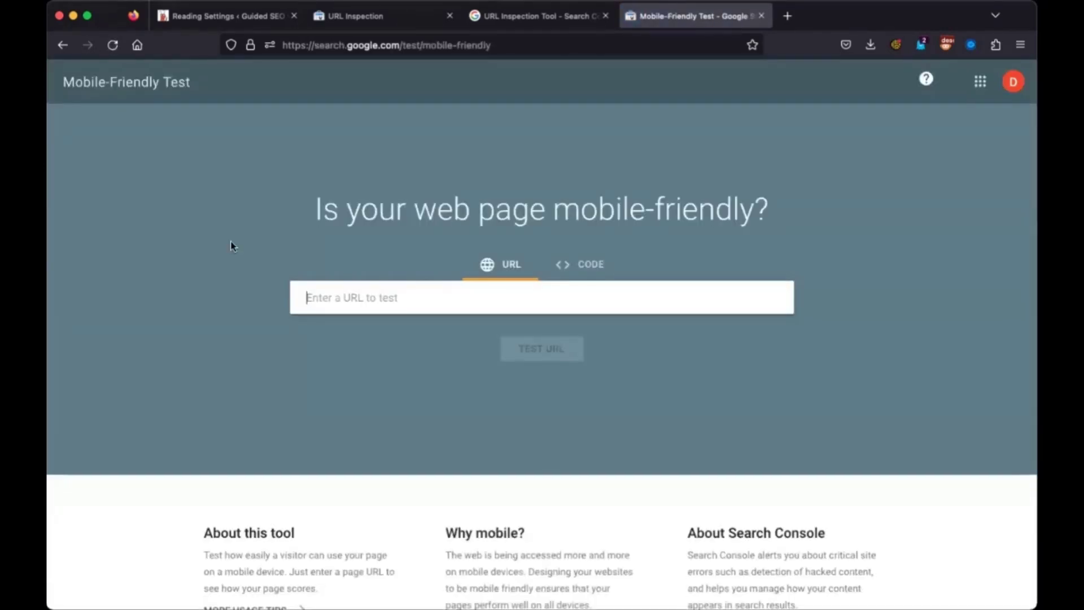
click(206, 20)
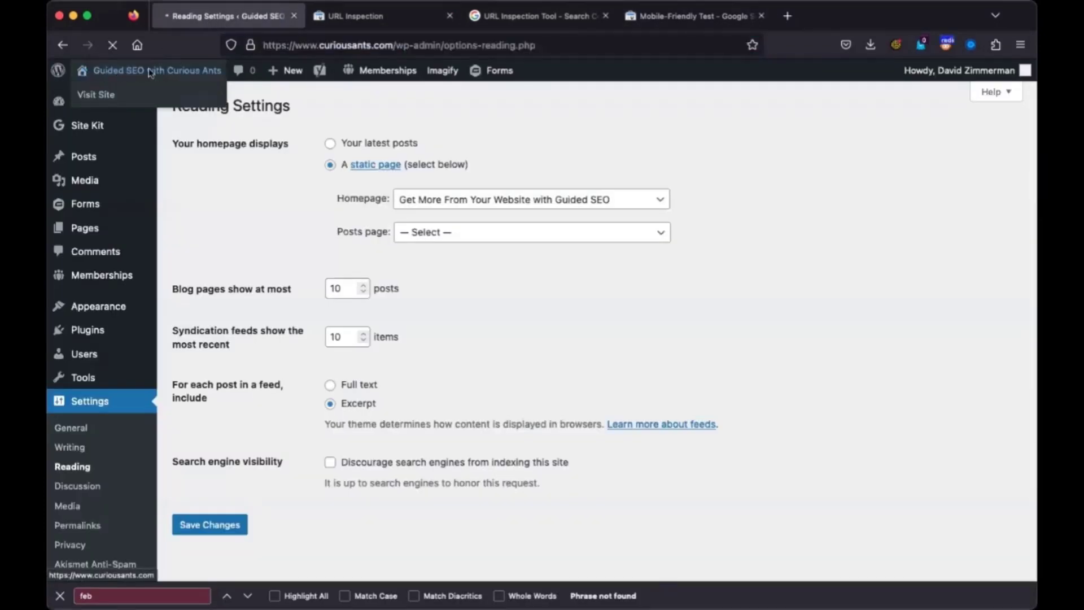
click(149, 70)
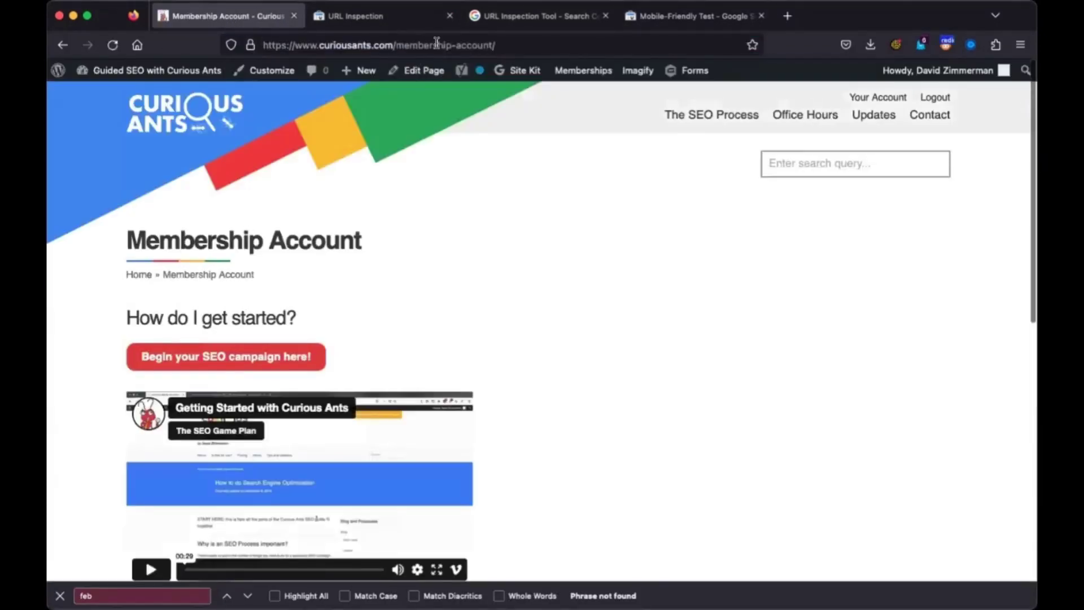
click(436, 44)
key(ctrl+c)
Step: Test the Membership Account URL, which returns 'not available to Google'
click(695, 16)
click(411, 311)
key(ctrl+v)
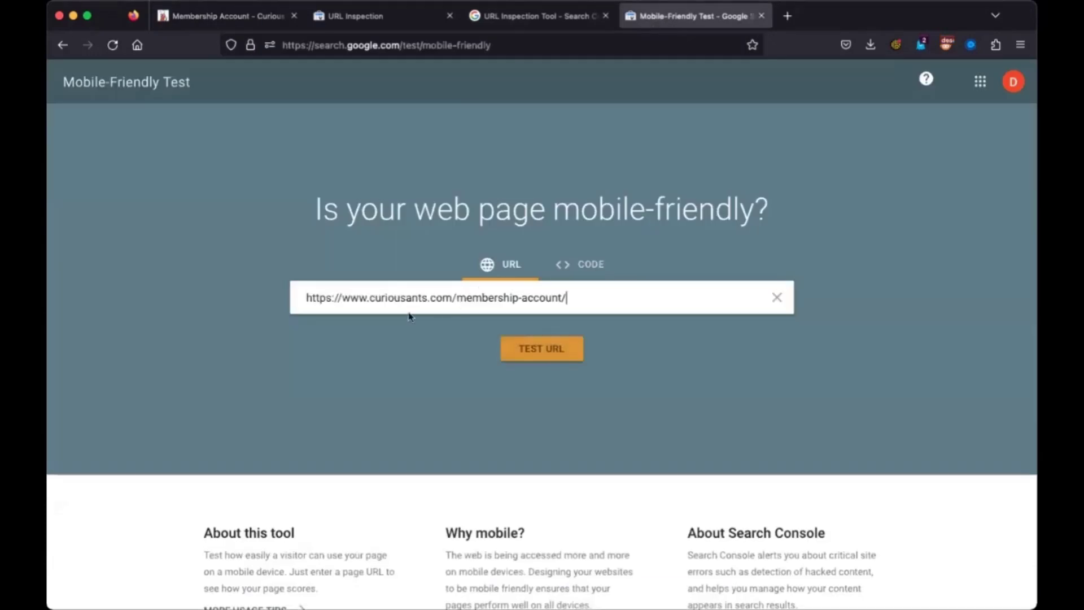
click(545, 354)
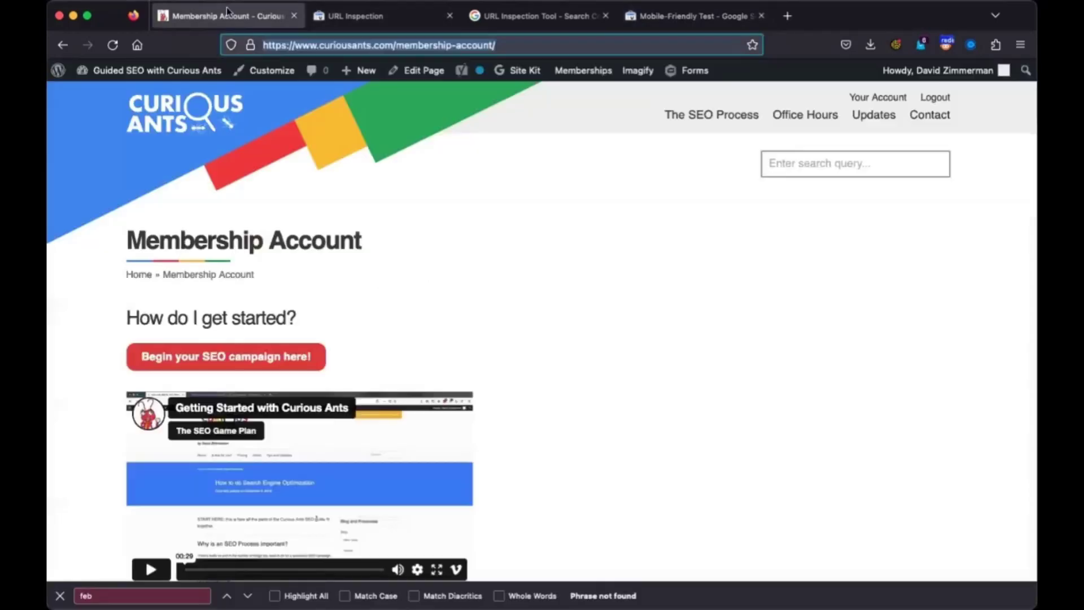
Step: Open the site's Office Hours blog page and select its web address
click(227, 16)
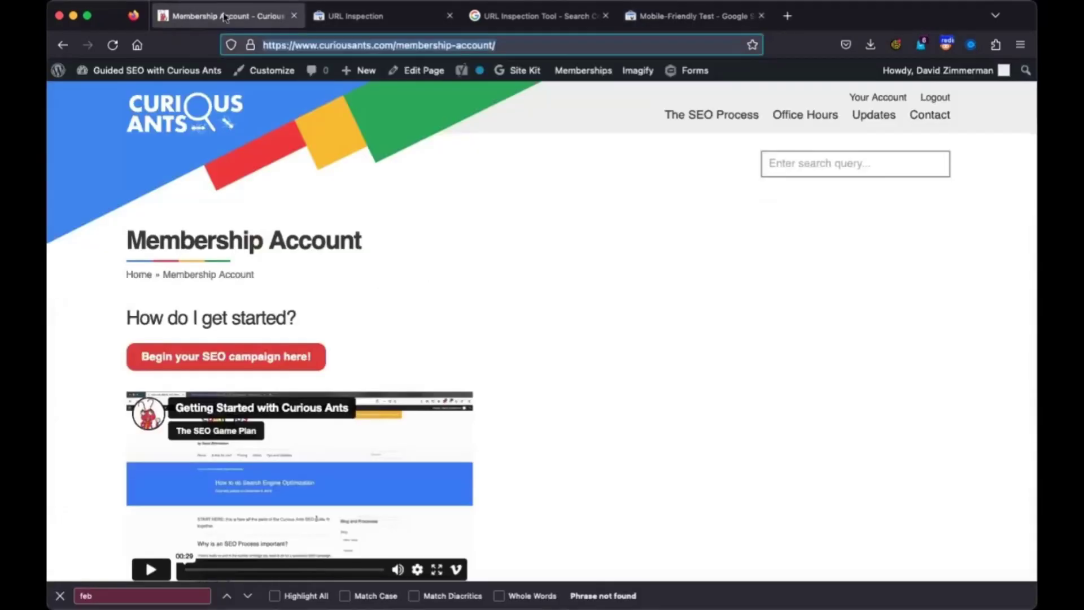
click(816, 117)
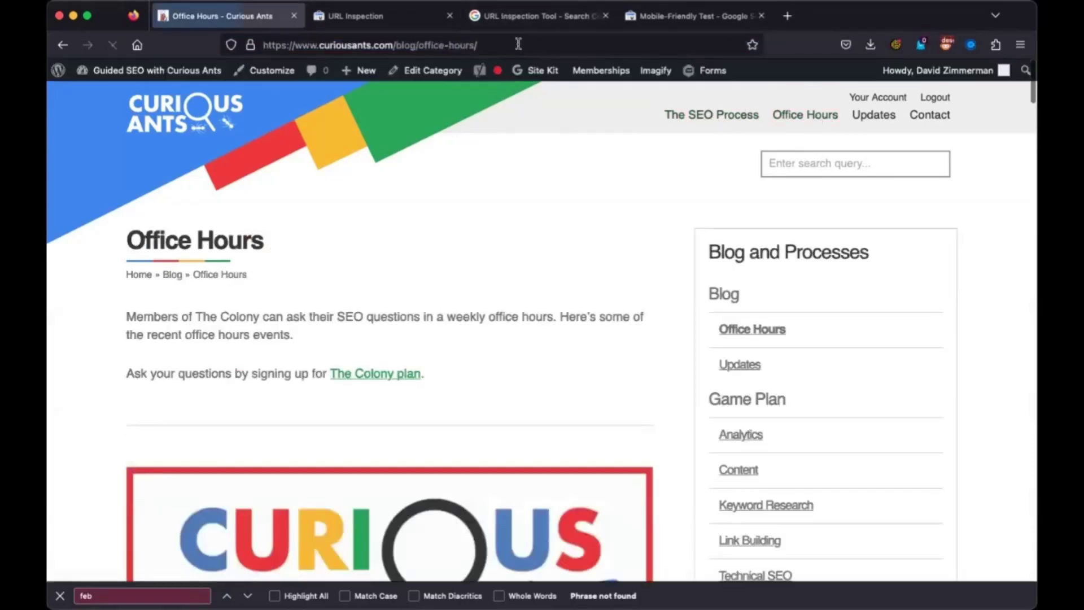
click(524, 46)
click(701, 15)
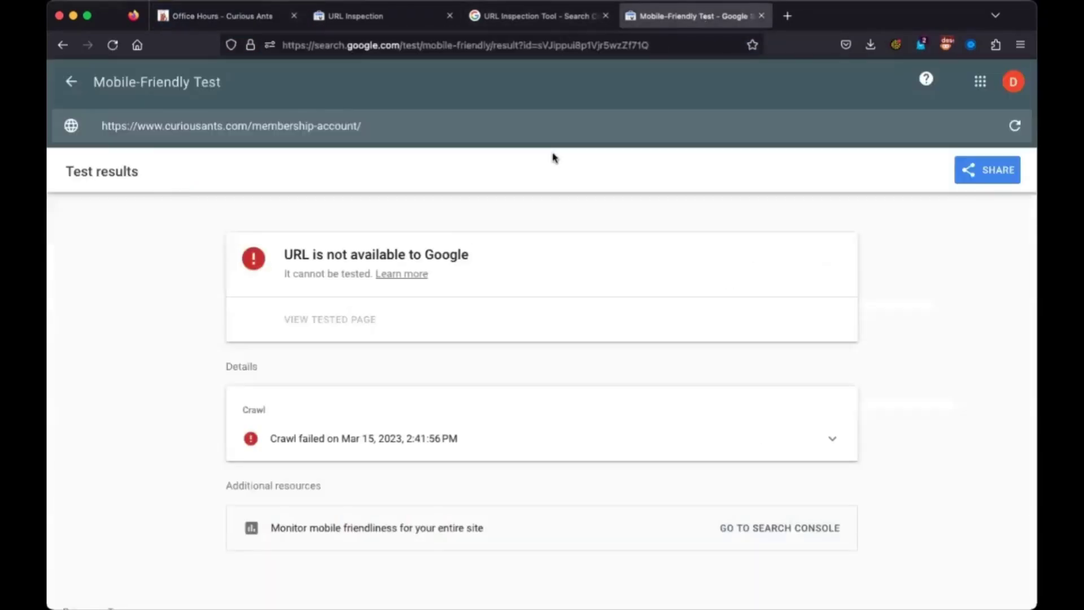
Step: Replace the tested URL with the blog/office-hours address and rerun the test
click(198, 138)
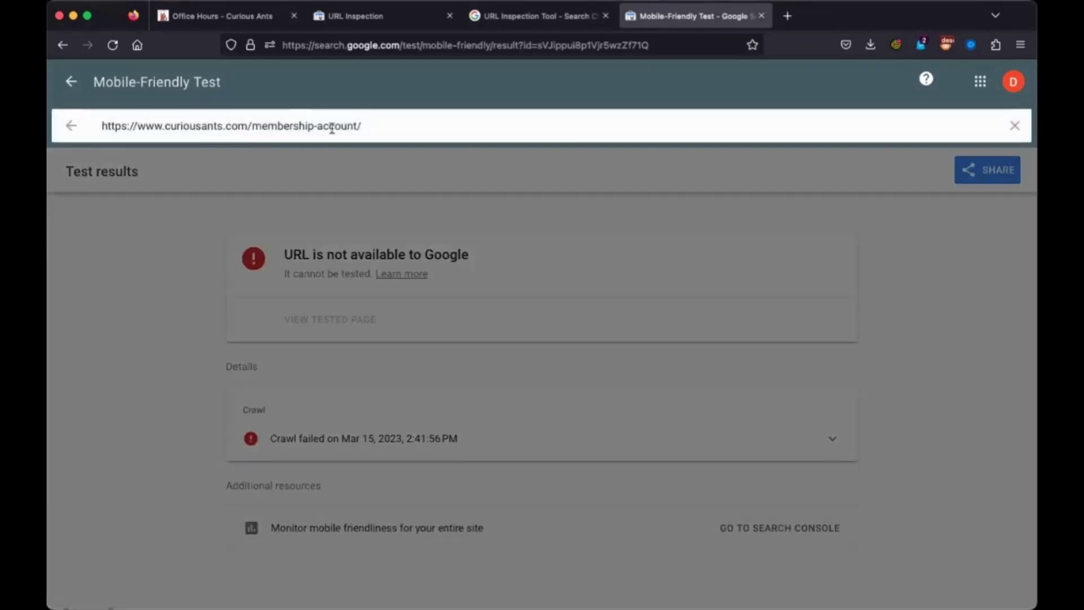
key(super+a)
key(super+v)
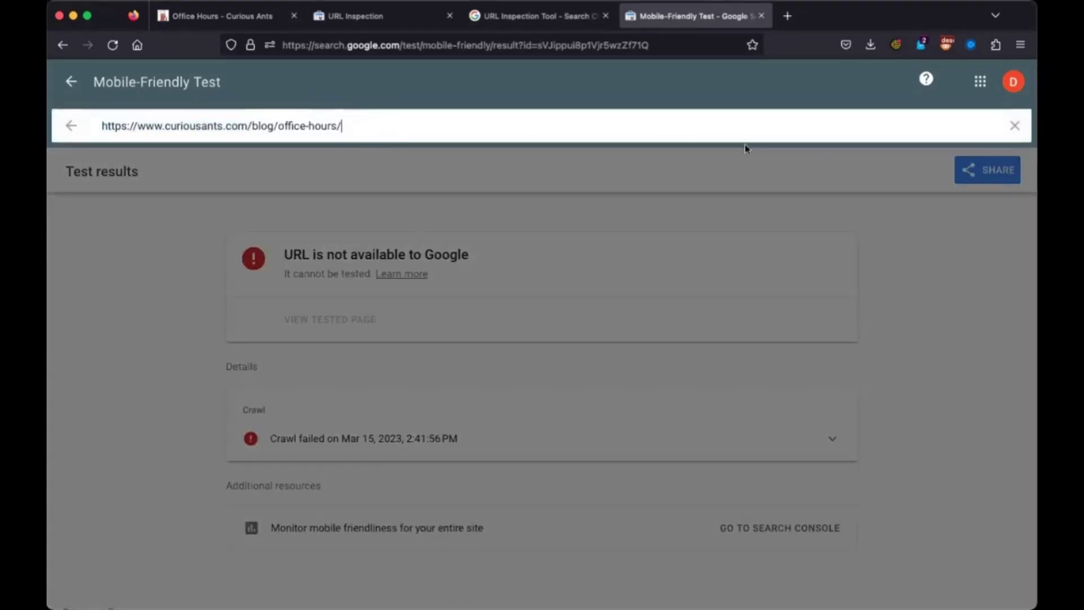
key(ctrl+a)
key(ctrl+v)
key(Return)
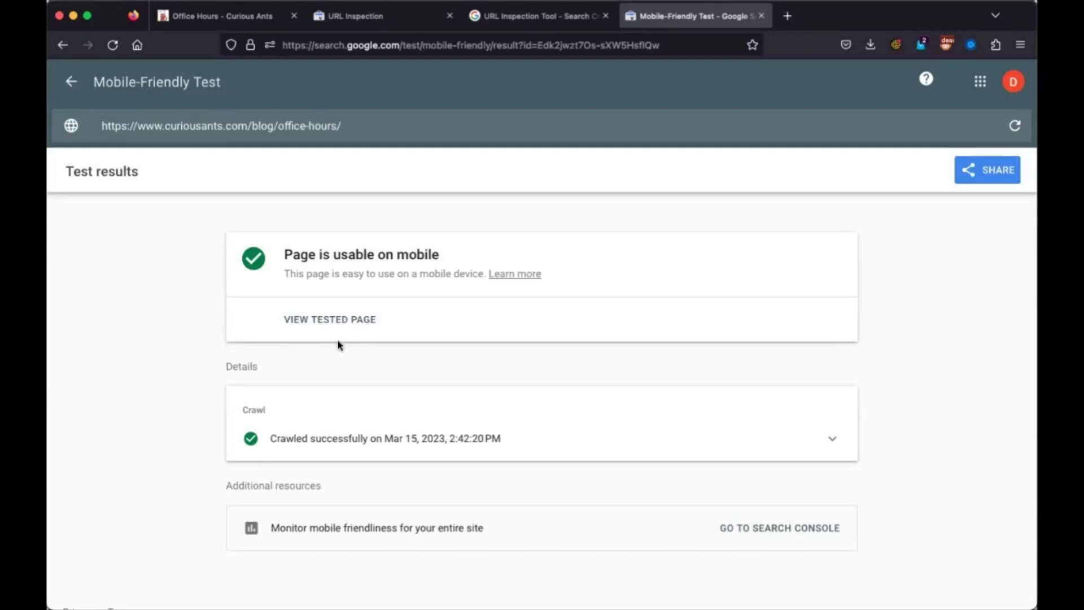
Step: Show the tested page's HTML and highlight lines 2–6 of its head
click(351, 322)
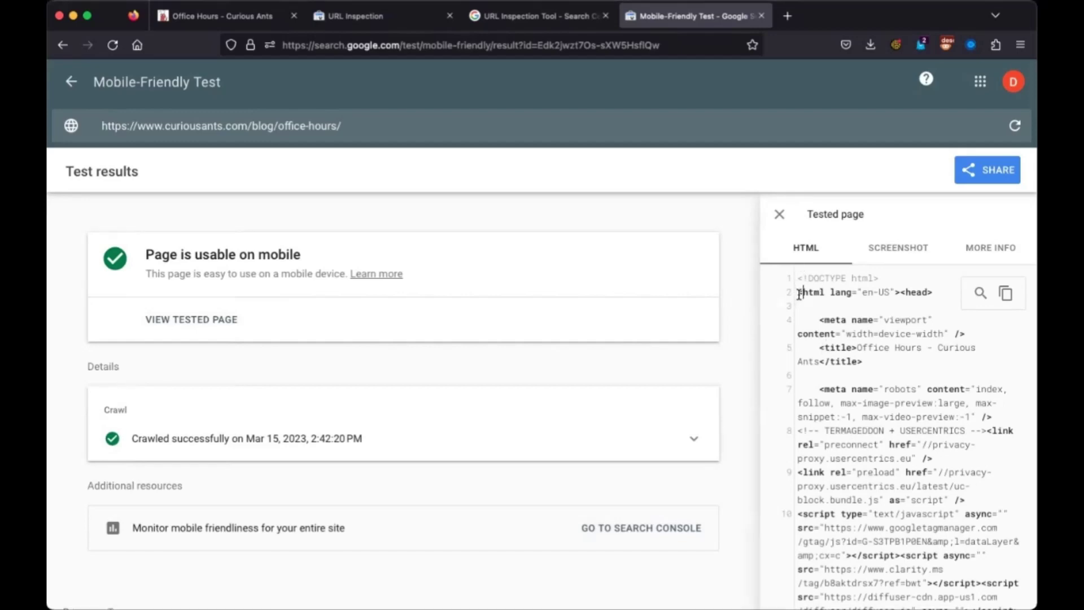
drag(798, 292, 869, 395)
scroll(868, 395, down, 15)
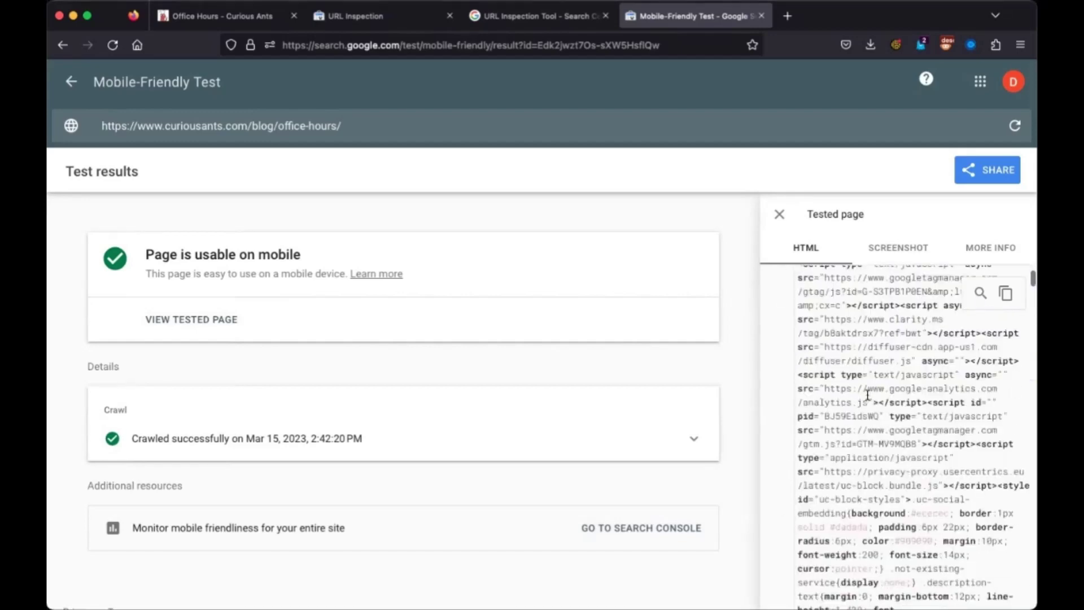
Step: Copy 'Members of The Colony' from the Office Hours page and find both matches in the HTML
click(200, 16)
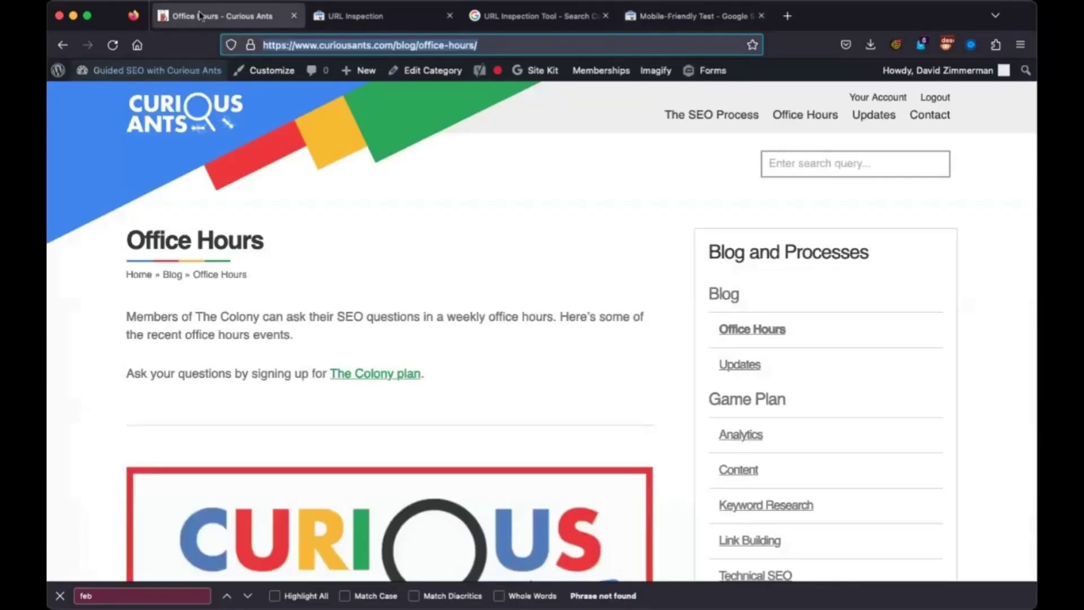
drag(126, 317, 259, 315)
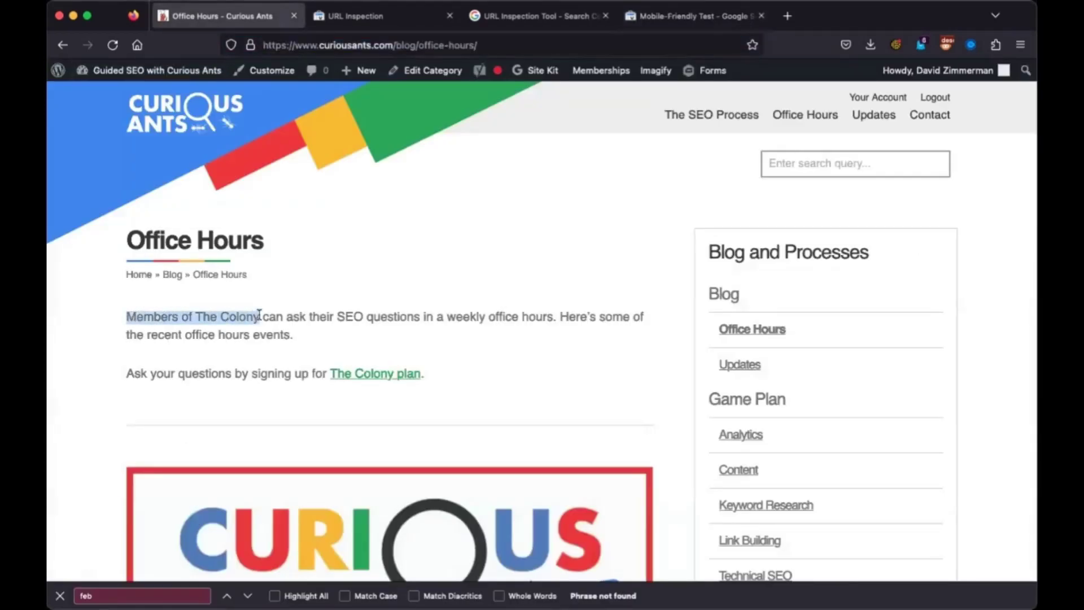
click(702, 17)
key(super+f)
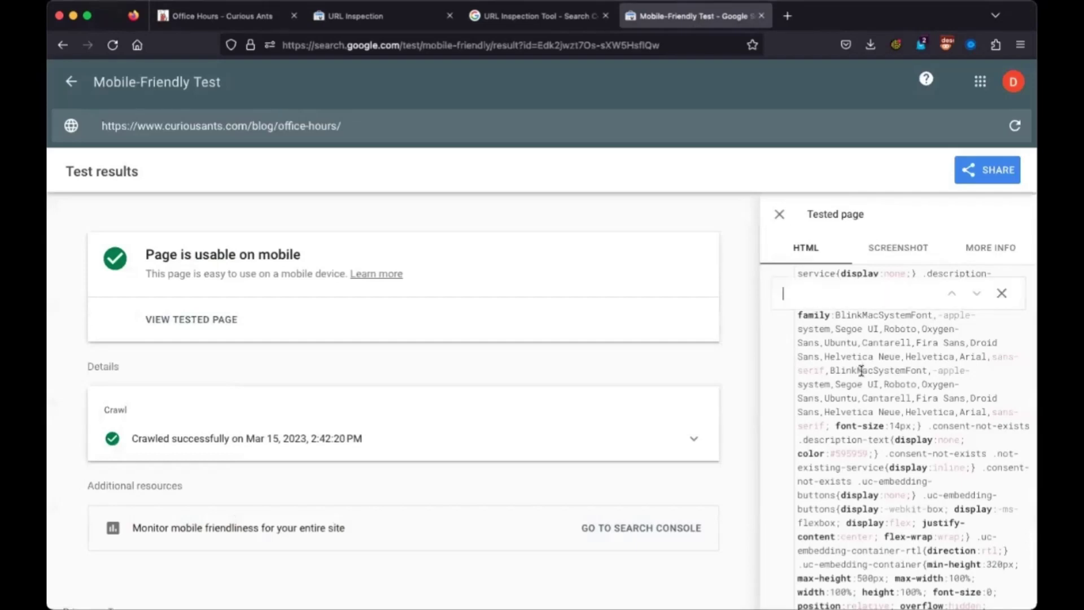
key(super+v)
scroll(910, 553, down, 3)
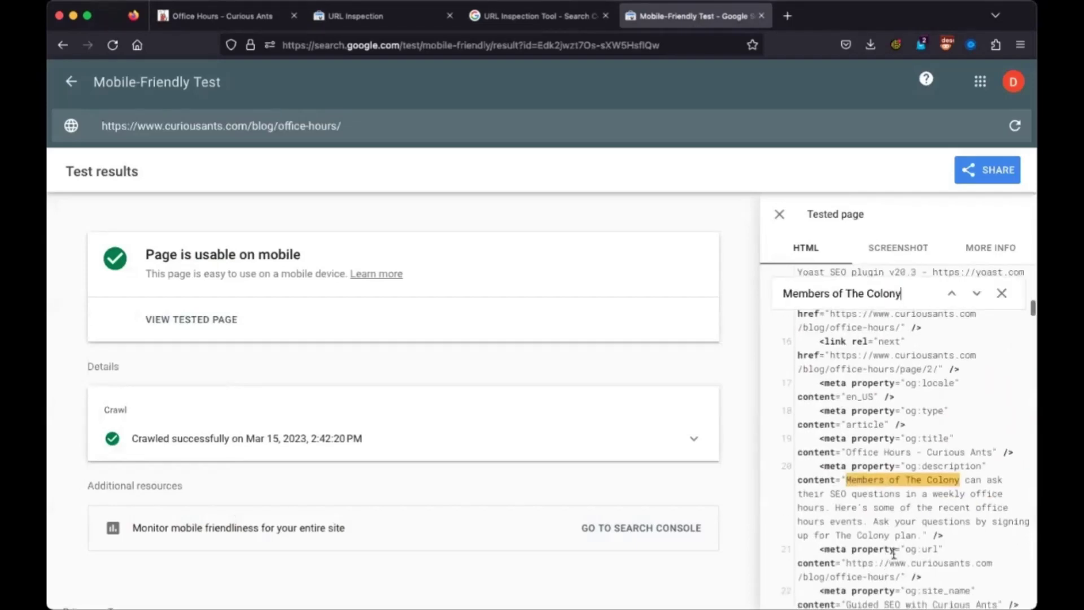
scroll(903, 525, down, 1)
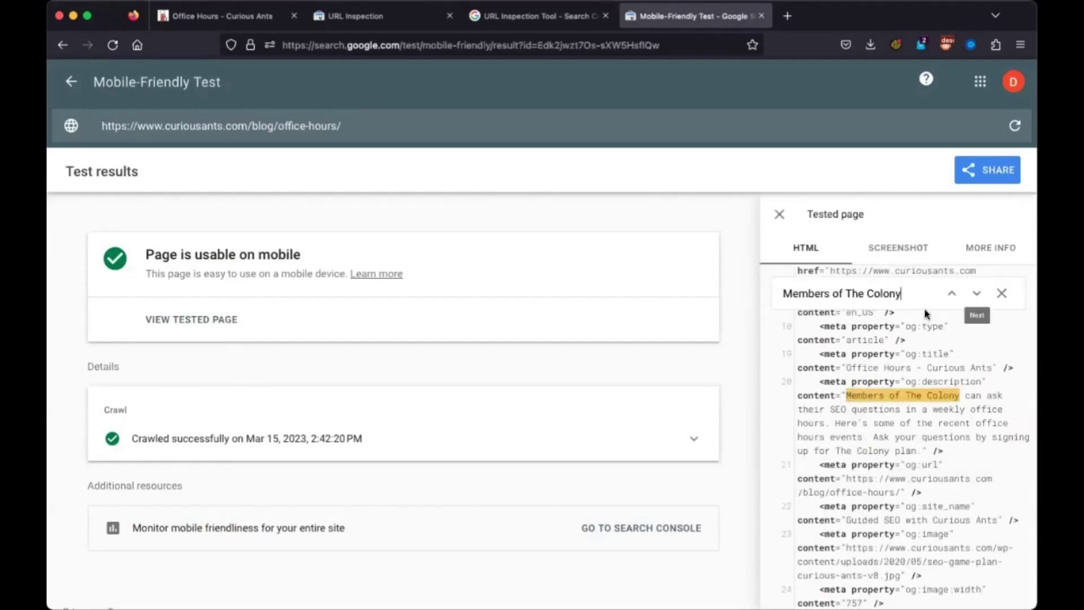
click(977, 293)
scroll(887, 486, down, 3)
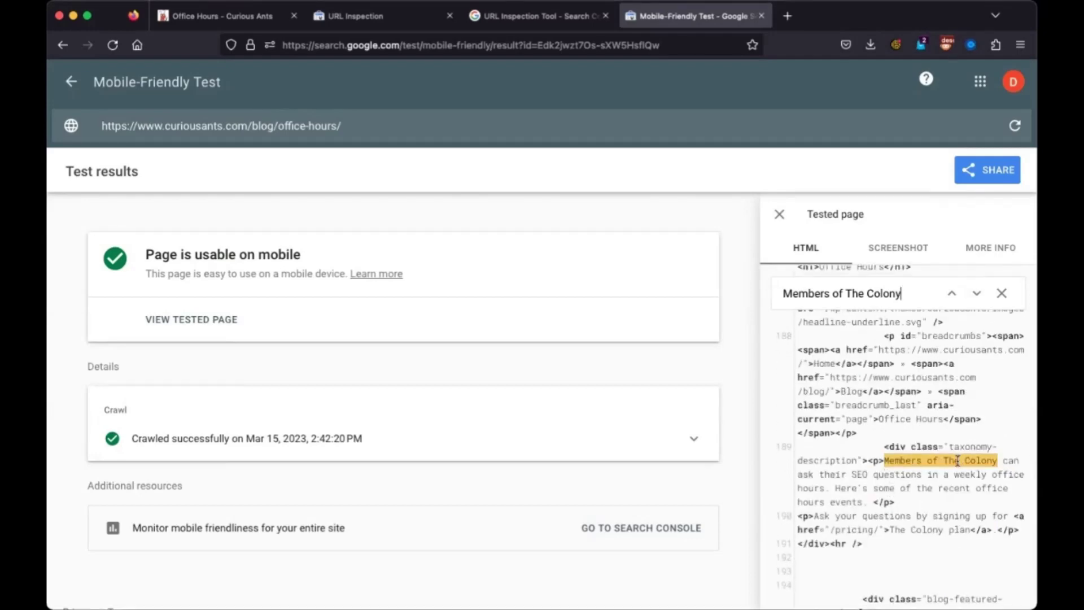
Step: Show the Googlebot smartphone screenshot of the Office Hours page and scroll through it, including the Members of The Colony intro
click(893, 246)
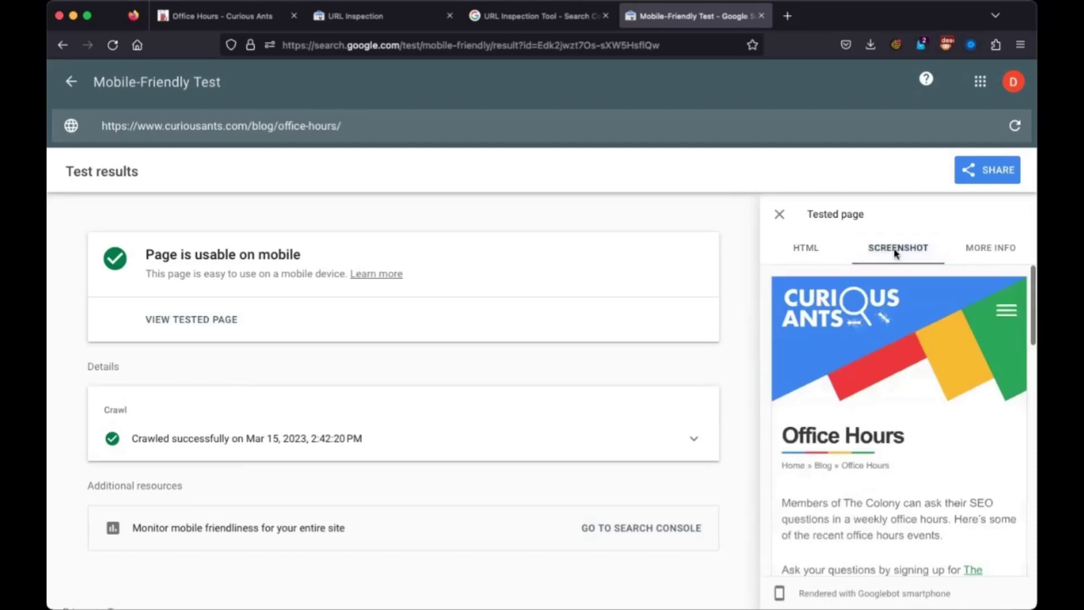
scroll(891, 454, down, 3)
scroll(891, 454, down, 6)
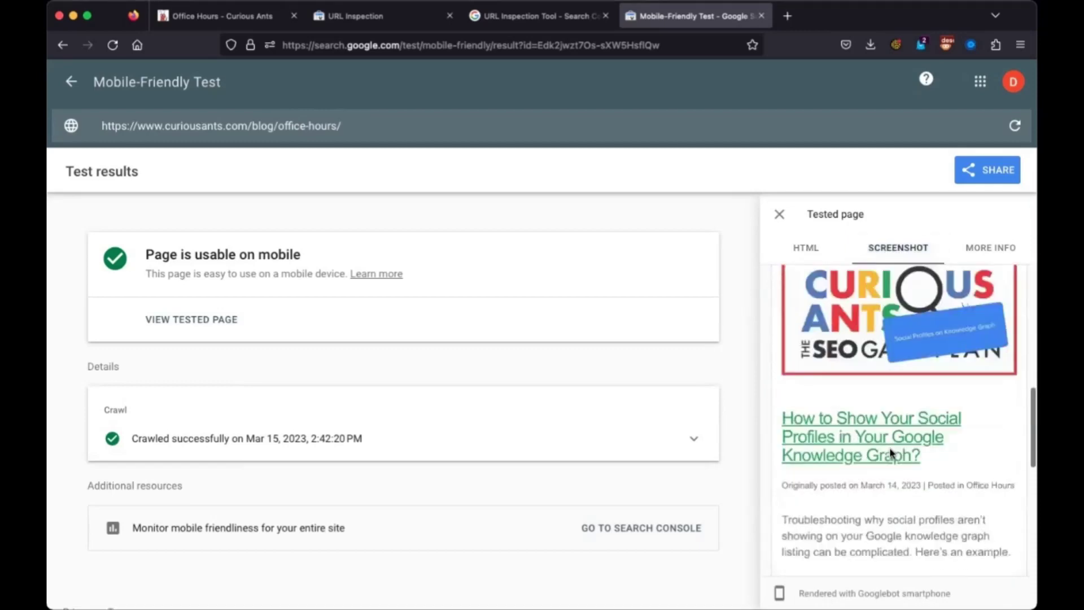
scroll(891, 453, down, 3)
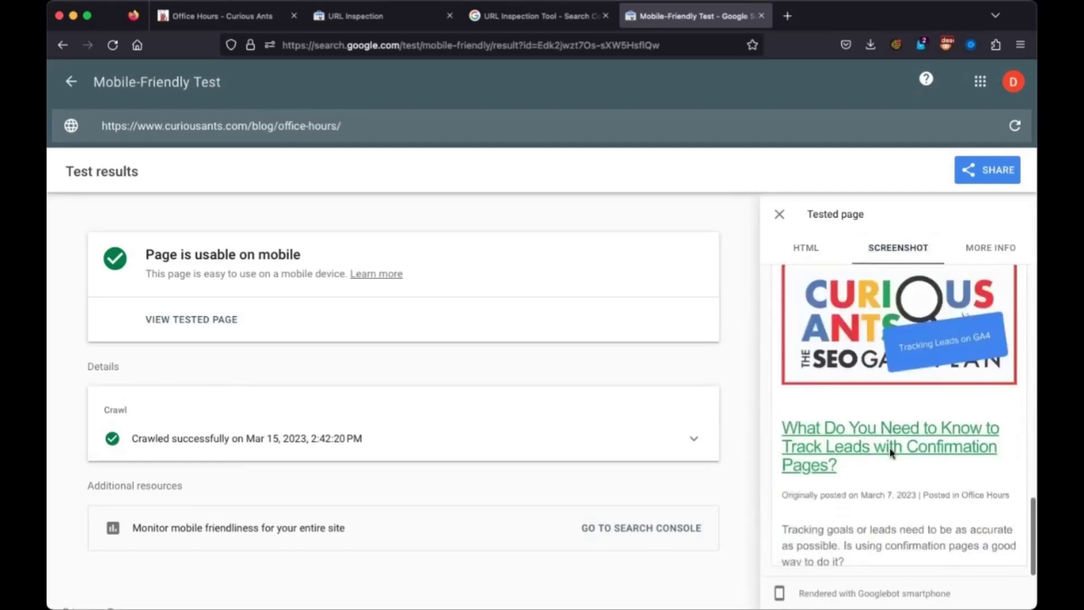
scroll(890, 447, up, 15)
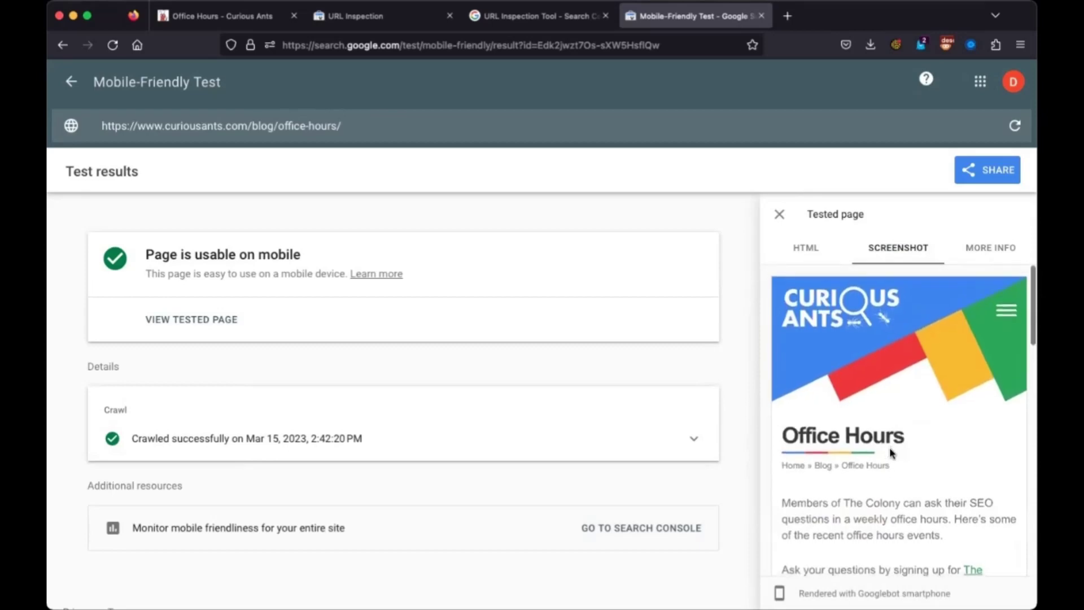
scroll(891, 453, down, 2)
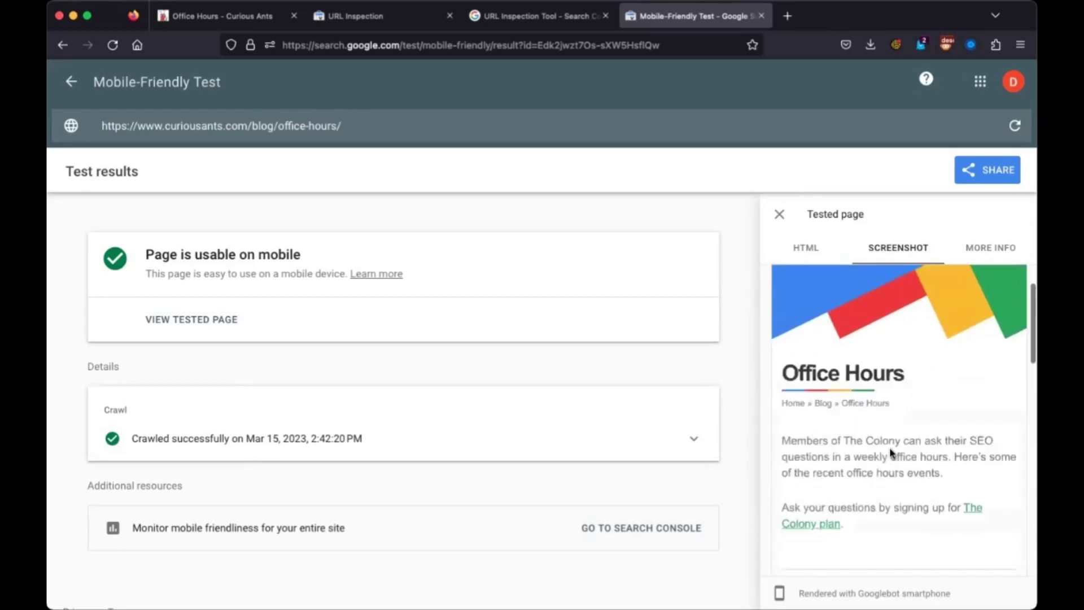
scroll(890, 452, down, 1)
scroll(891, 452, up, 3)
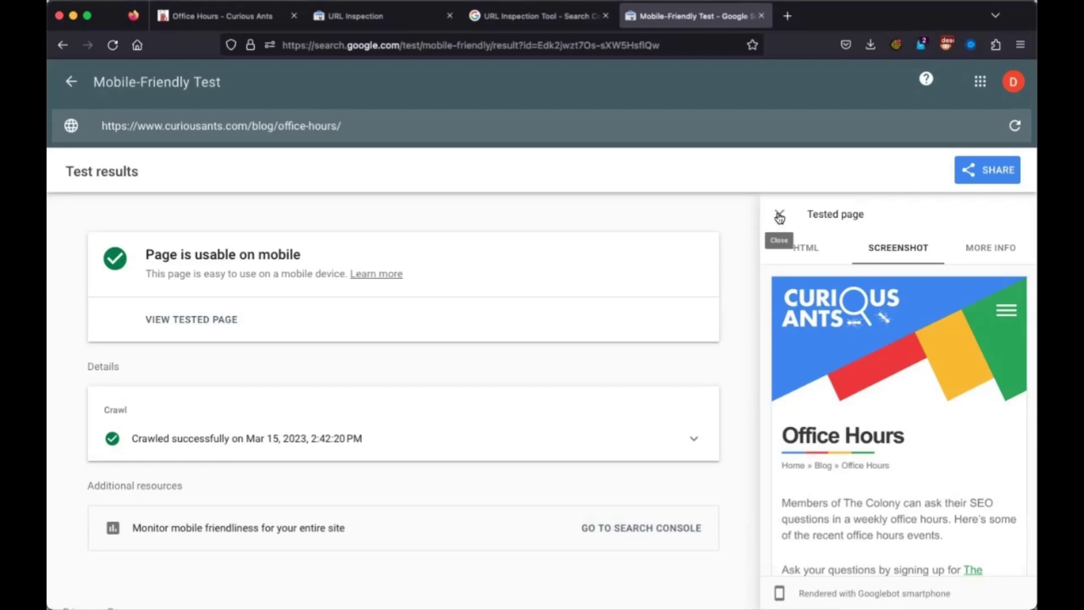
Step: Reopen the tested page panel for blog/office-hours so it shows the HTML view
click(780, 217)
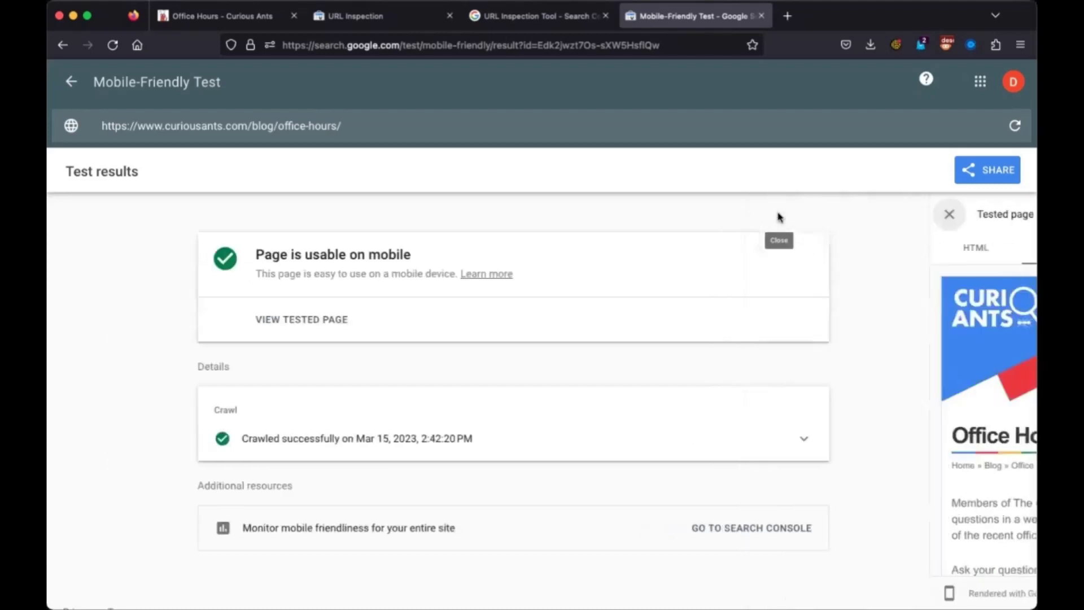
click(352, 321)
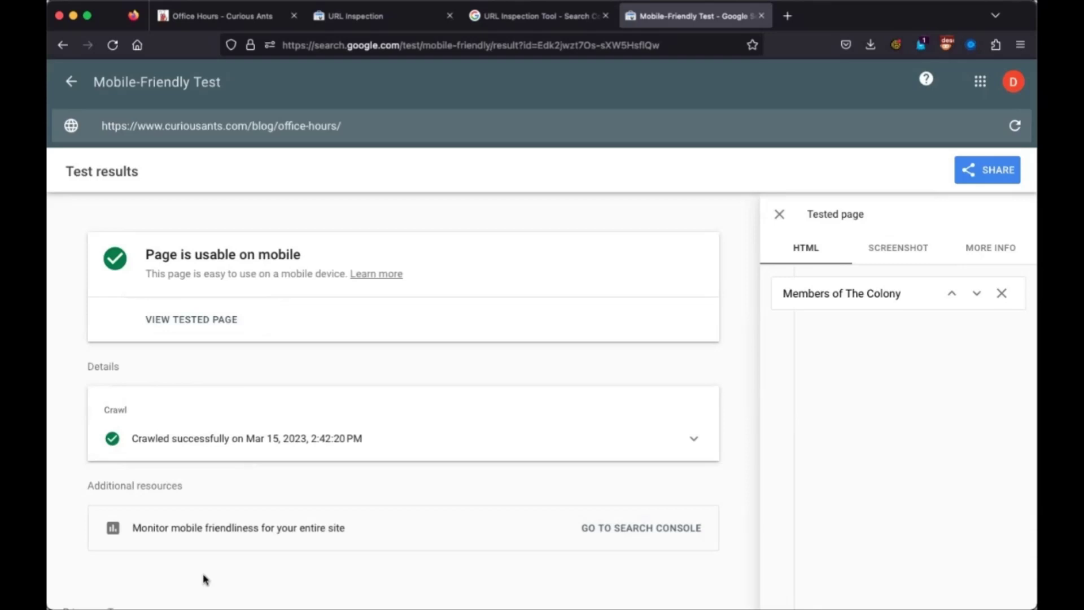
Step: Rerun the Search Console live test for robots.txt, then go back to the Mobile-Friendly Test results
click(379, 17)
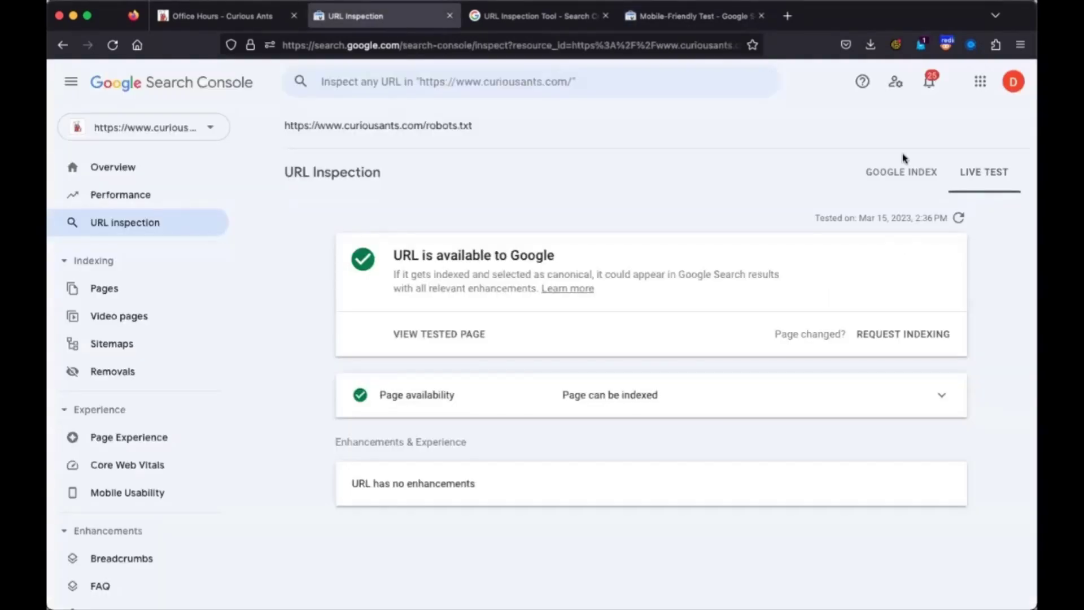
click(959, 218)
click(698, 15)
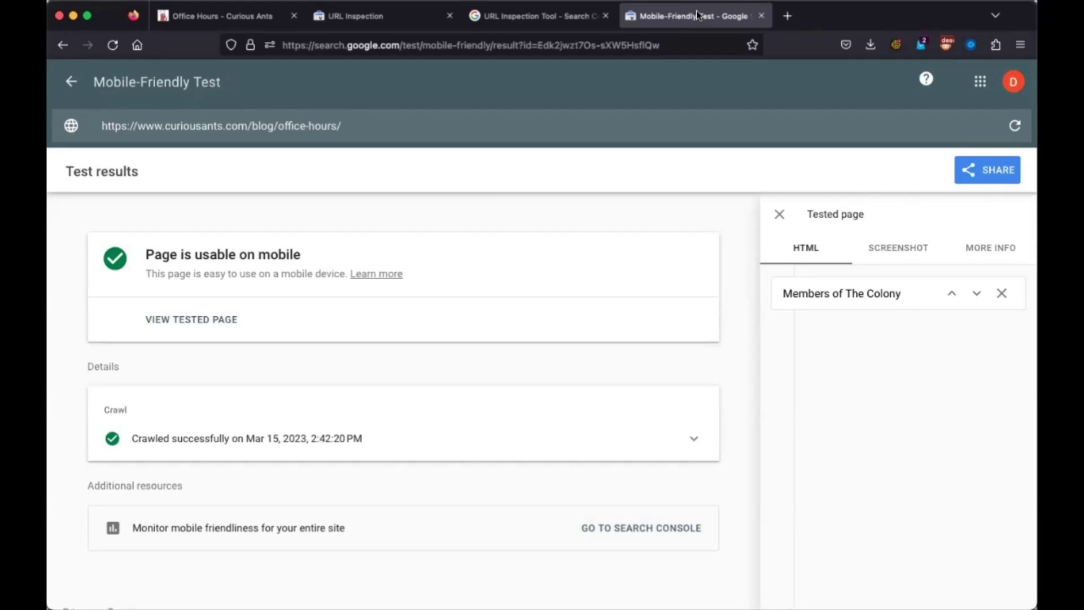
Step: Check the screenshot and the 200 OK status with 2/53 resources not loaded, then close the panel
click(884, 249)
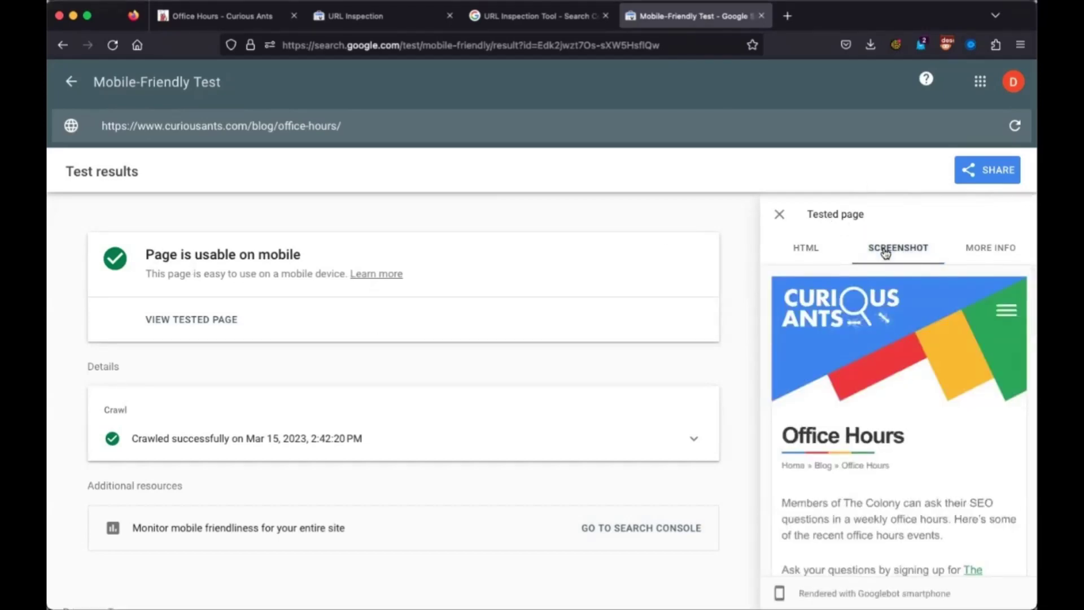
click(982, 257)
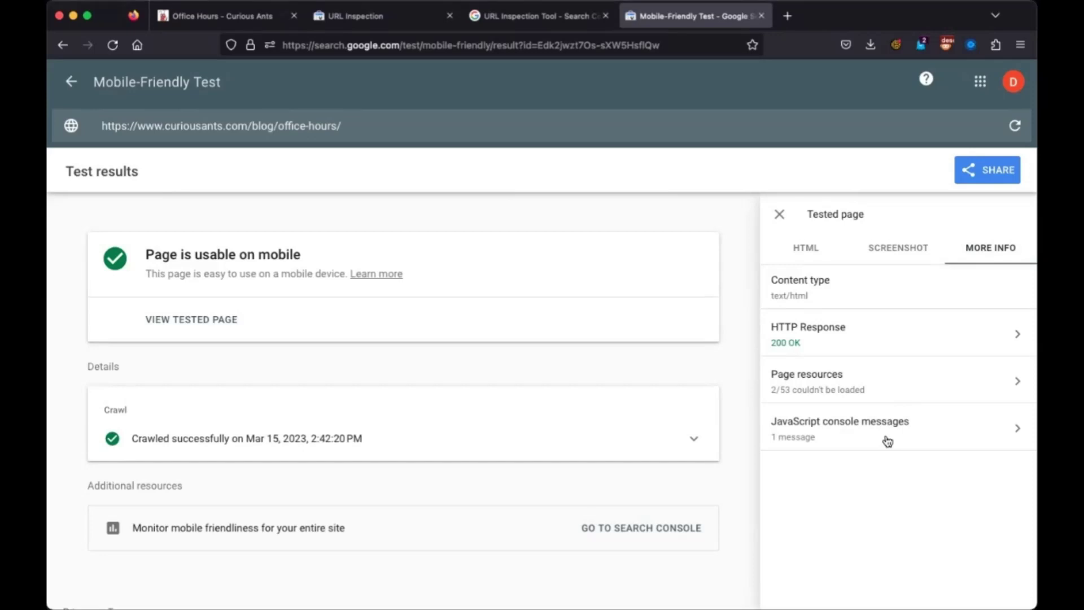
click(778, 216)
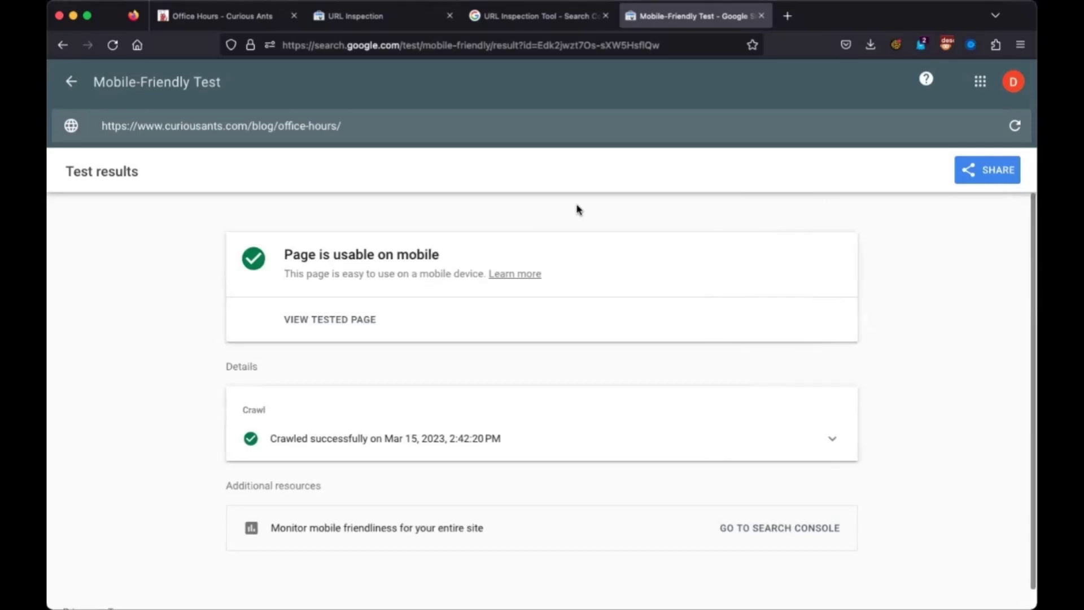